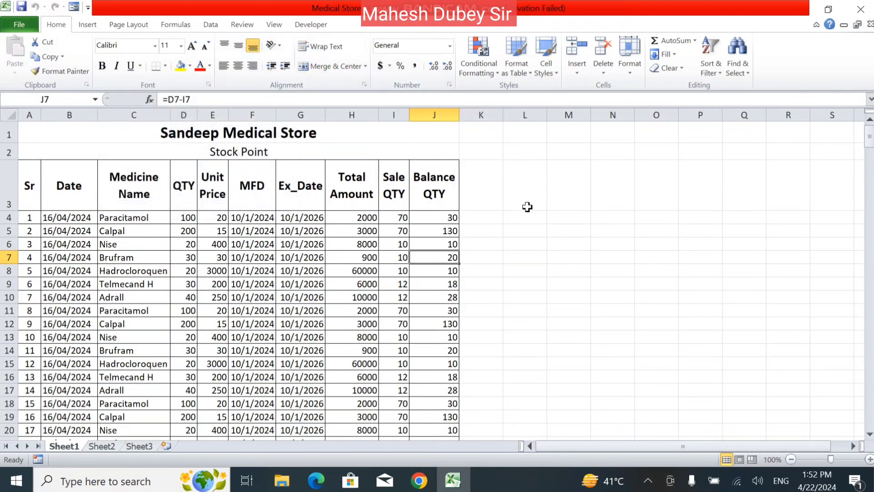
- Switch from the Sandeep Medical Store stock sheet to the empty Sheet2
left_click(108, 449)
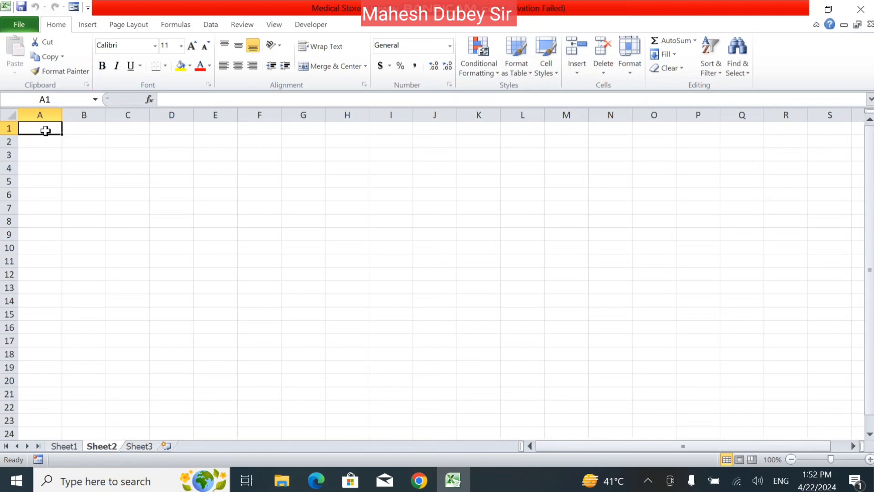
- Enter the Kshama Computer Institute title in A1, then headers Sr and Name in A2:B2
type("Kshama")
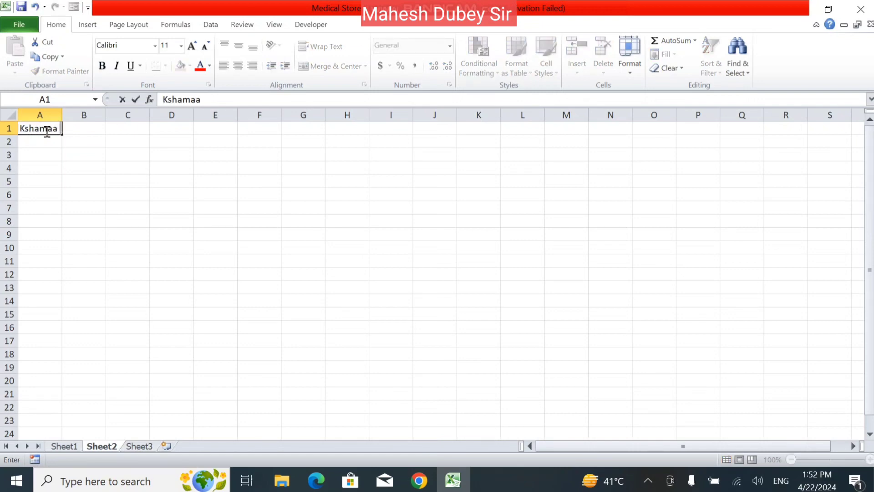
type(" Computer Institute")
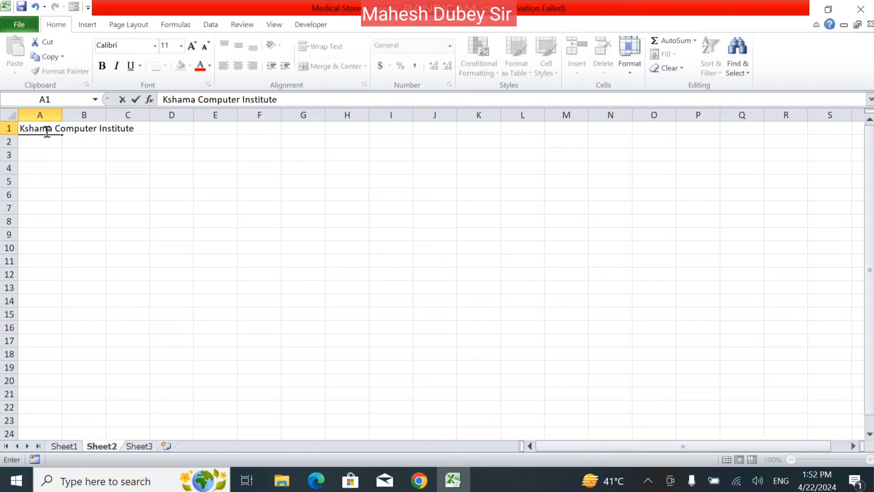
key("Return")
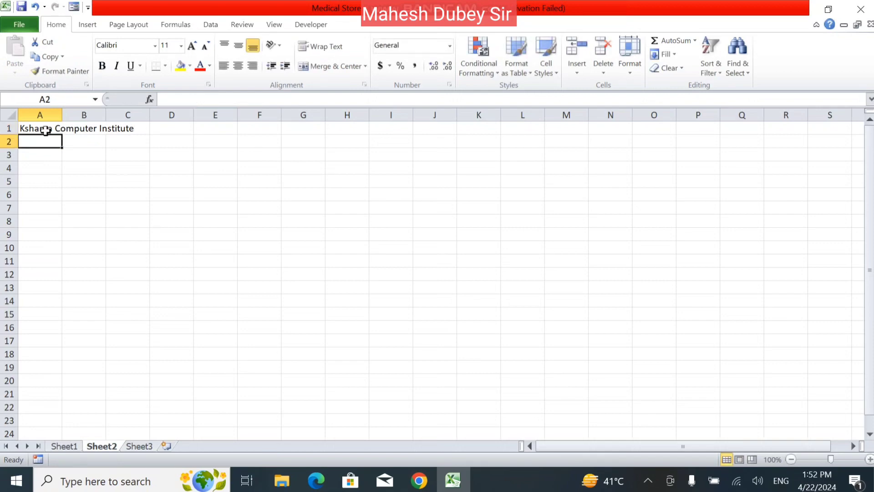
type("Sr")
key("Tab")
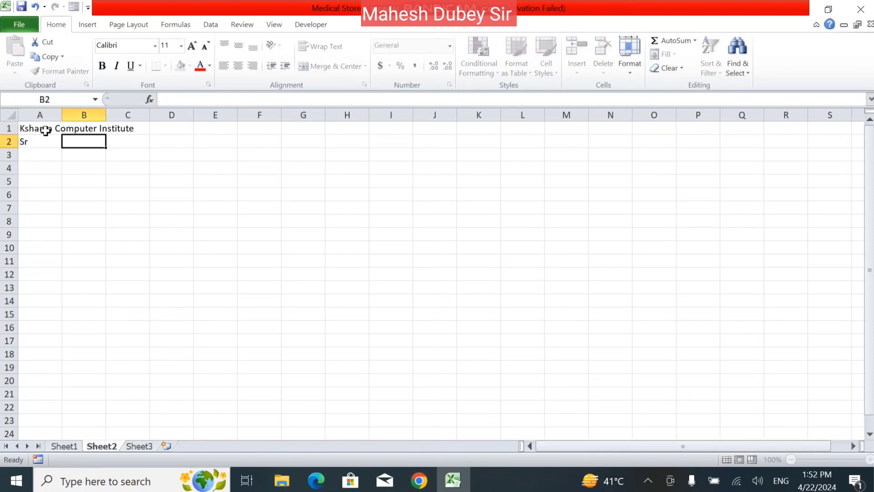
type("Name")
key("Tab")
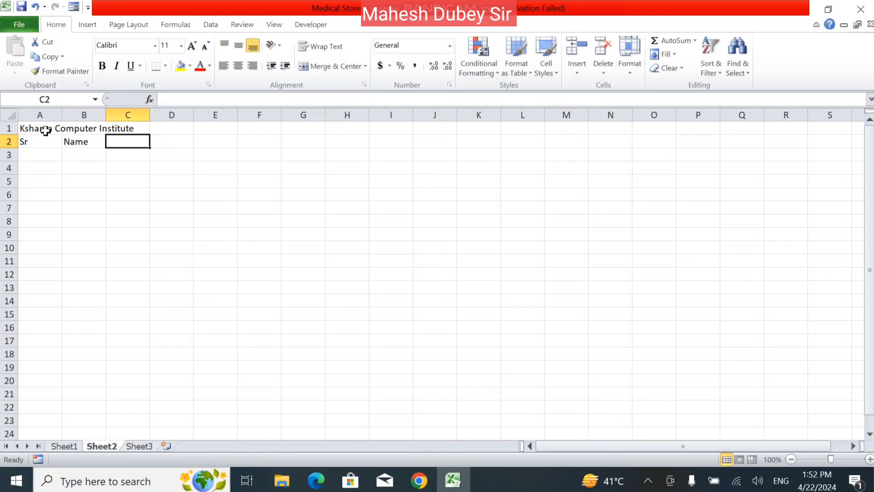
- Add the headers Father Name, Mother Name, Address and Mobile in C2:F2
type("Father N")
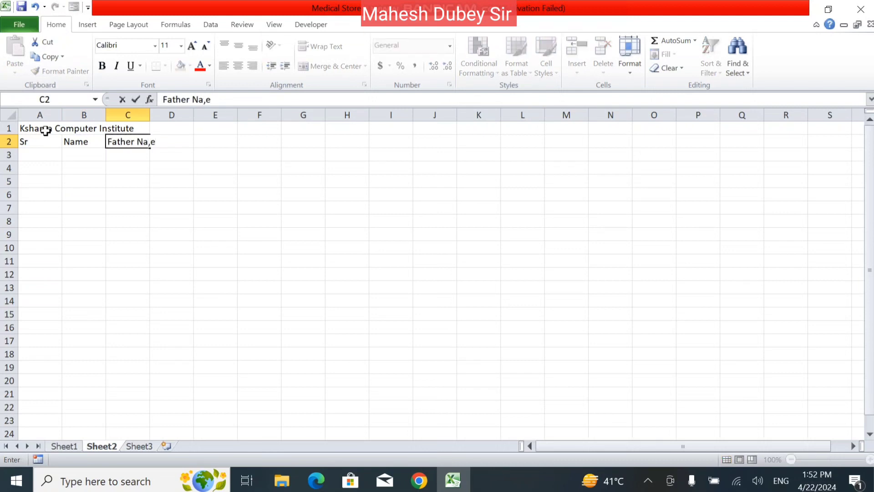
type("ame")
key("Tab")
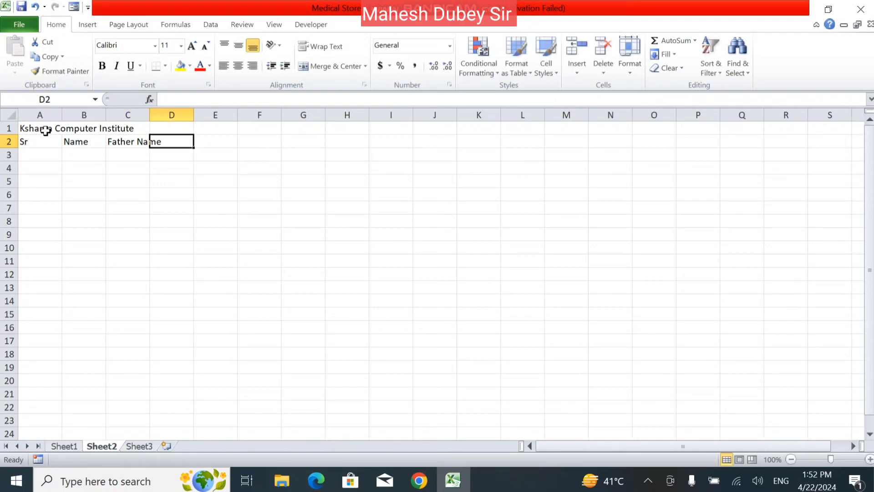
type("Mothe")
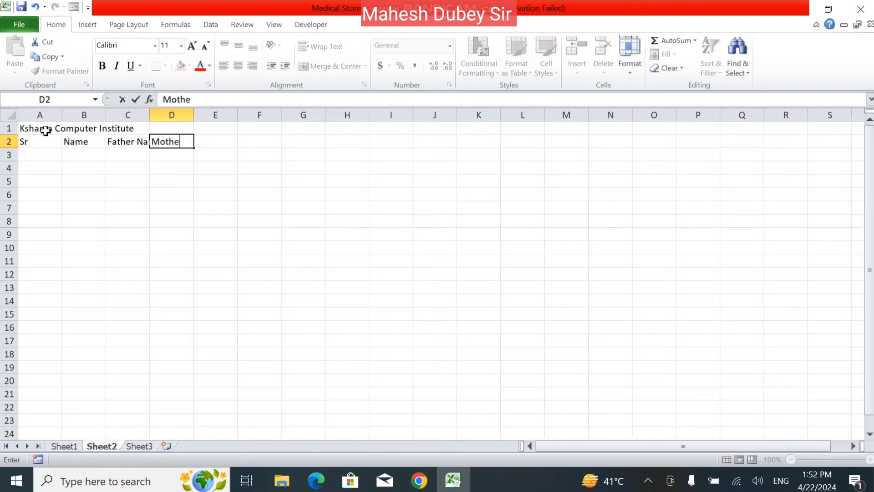
type("r Name")
key("Tab")
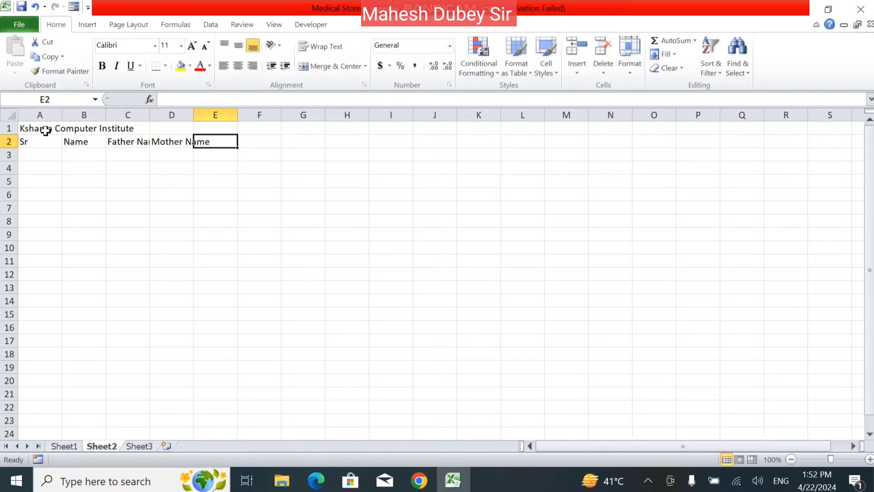
type("Address")
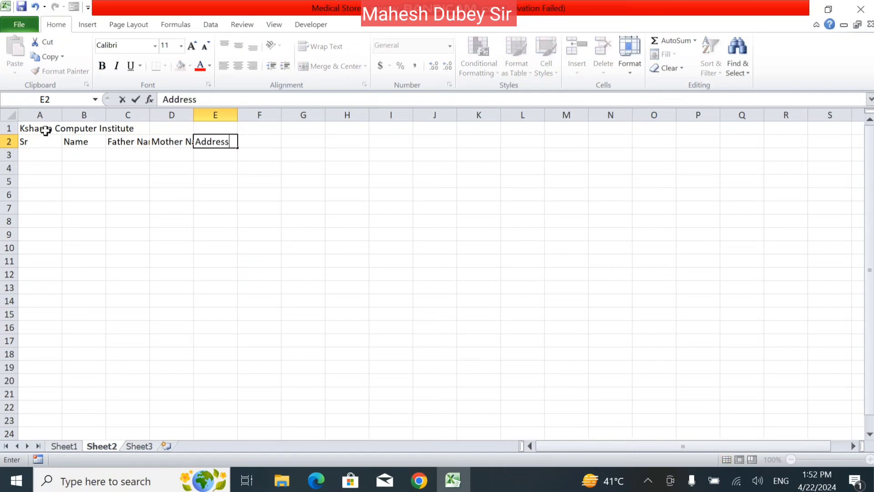
key("Tab")
type("Mobile")
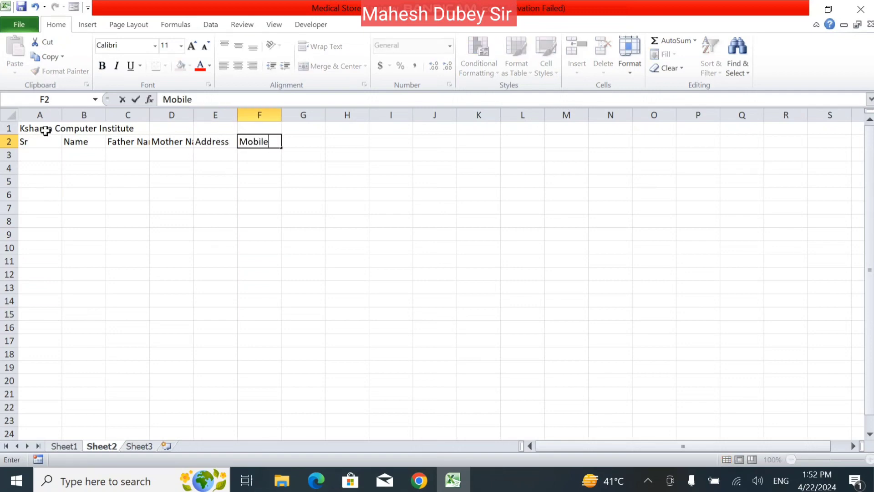
key("Tab")
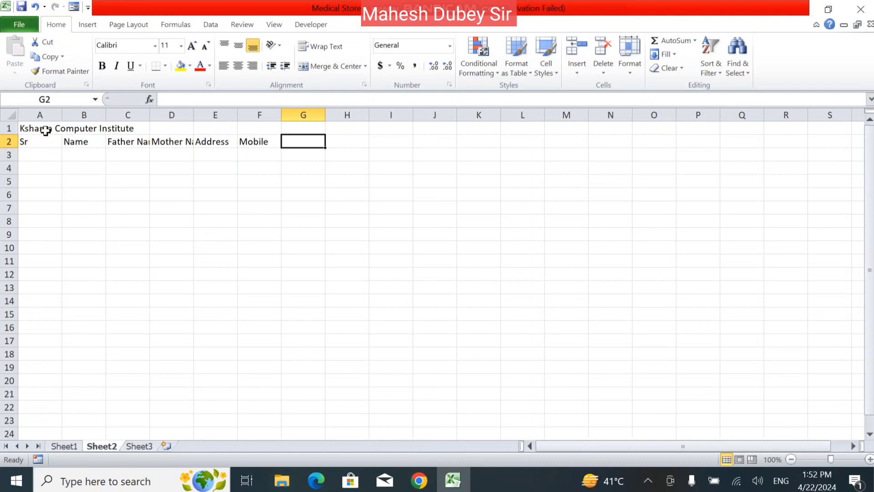
- Increase the font size of the header row A2:F2
left_click(46, 130)
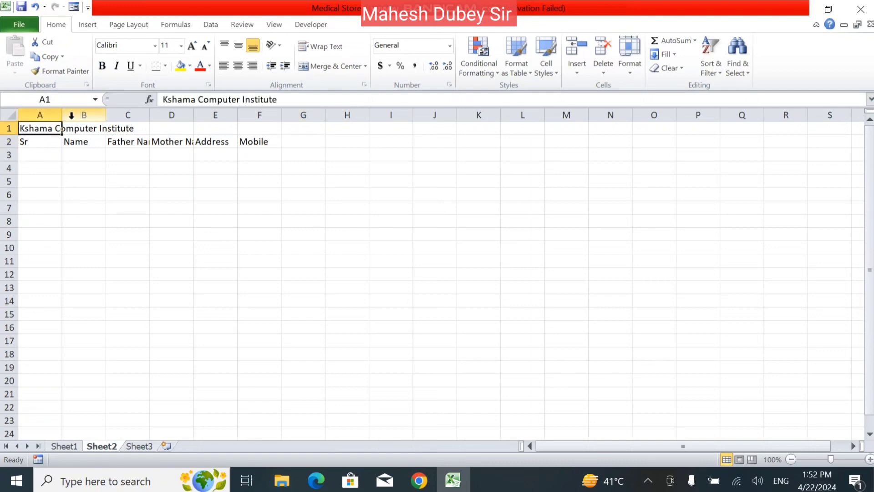
left_click(38, 144)
left_click_drag(38, 144, 256, 142)
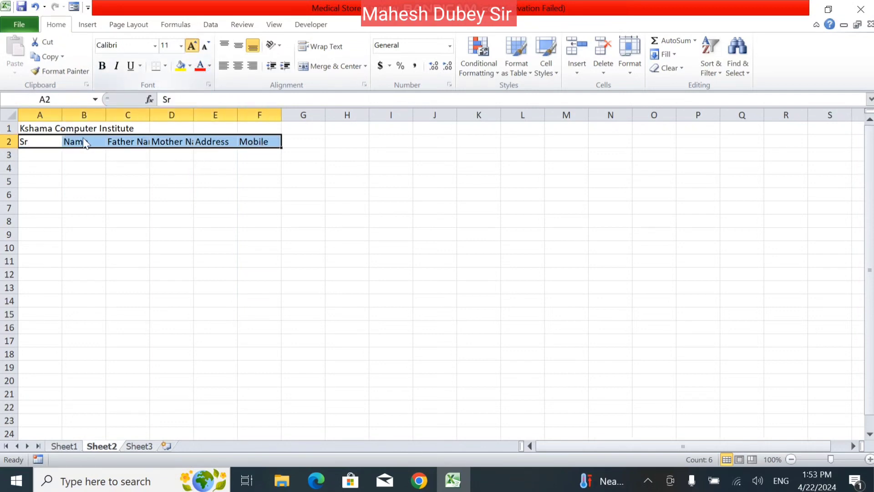
left_click(36, 128)
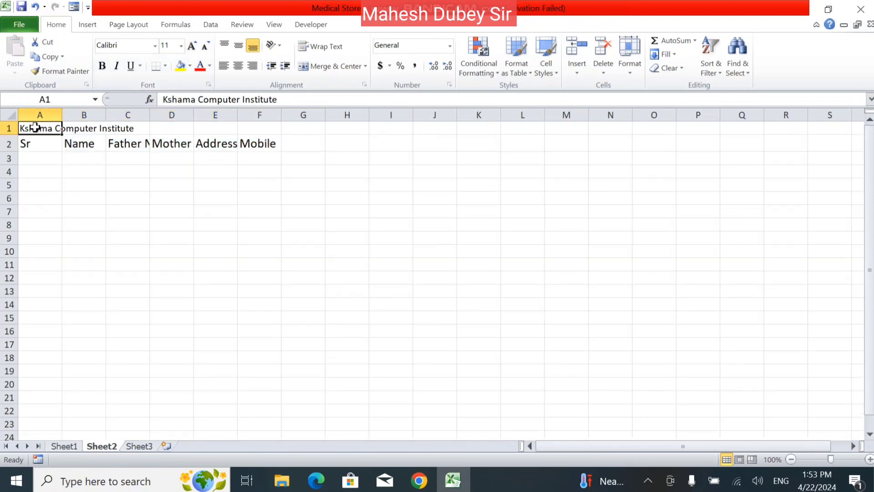
- Grow the A1 title font to 18 pt and adjust column widths to fit the headers
left_click(192, 46)
left_click(191, 46)
left_click(192, 45)
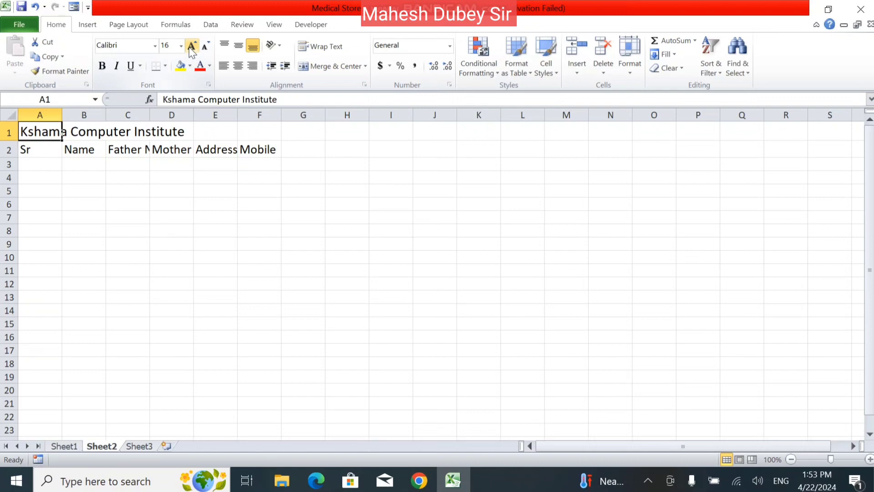
left_click(192, 46)
left_click(211, 231)
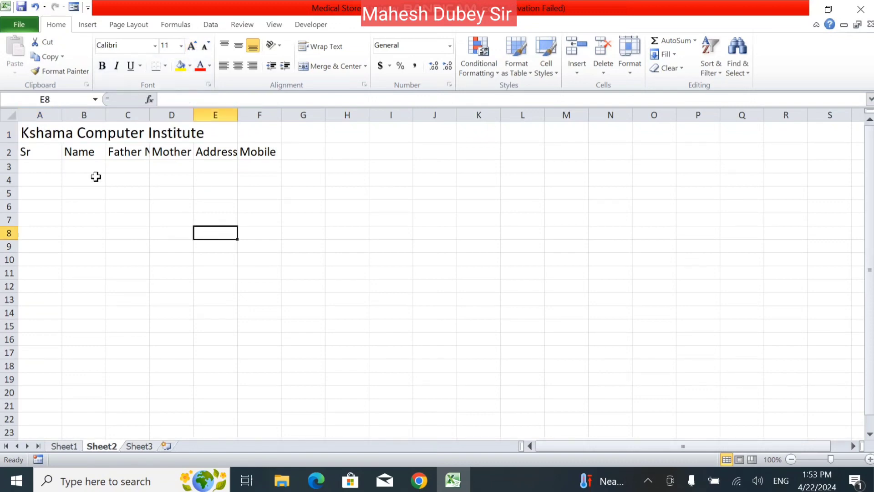
left_click(34, 132)
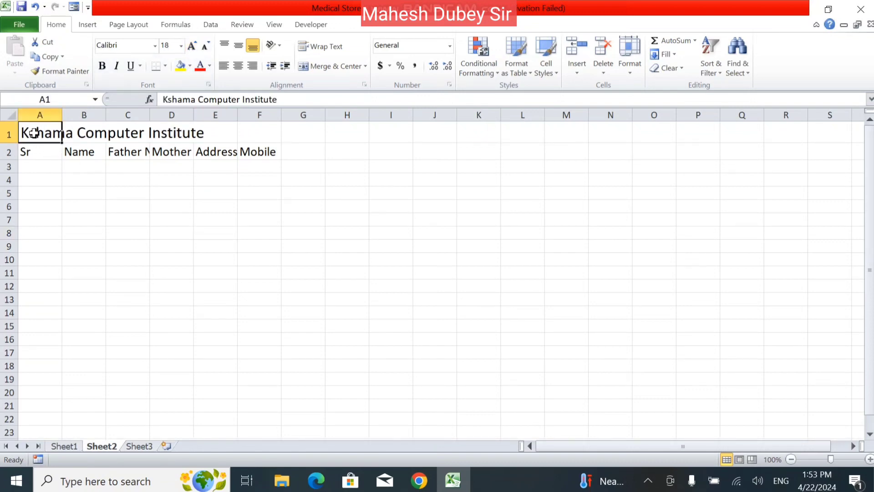
left_click_drag(61, 116, 502, 114)
left_click_drag(34, 132, 361, 130)
left_click(137, 205)
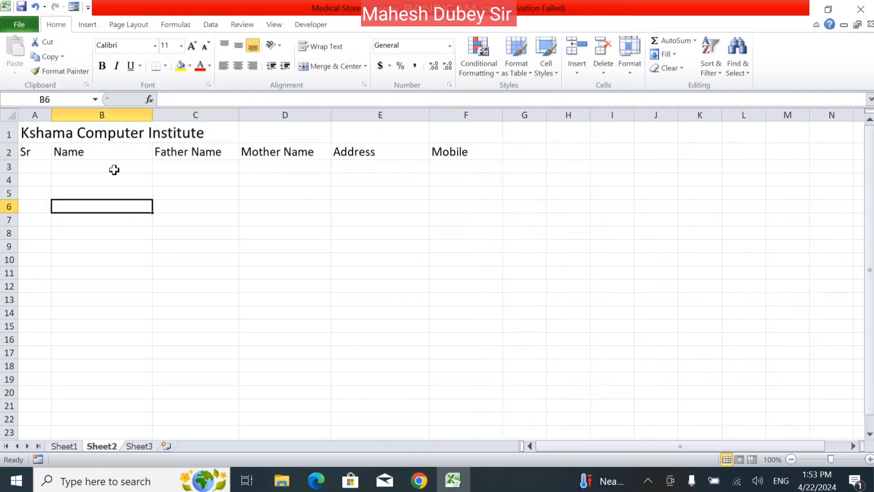
left_click(37, 137)
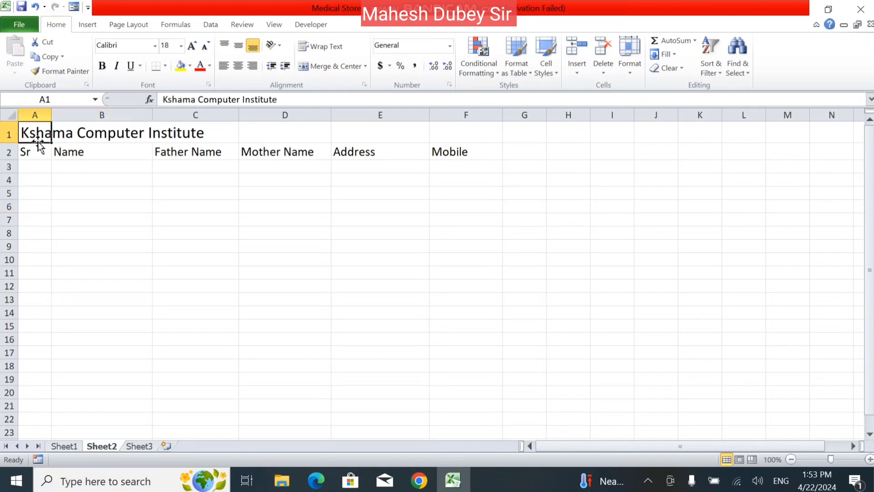
left_click_drag(51, 140, 174, 135)
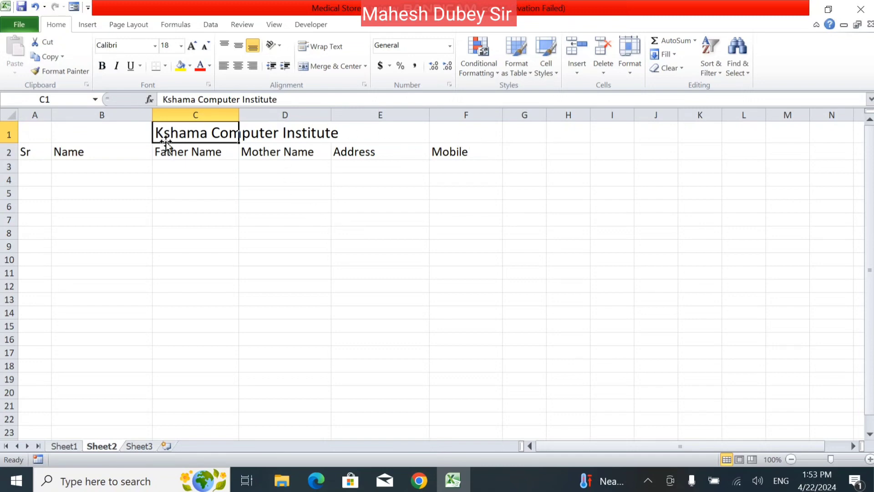
left_click_drag(167, 146, 28, 145)
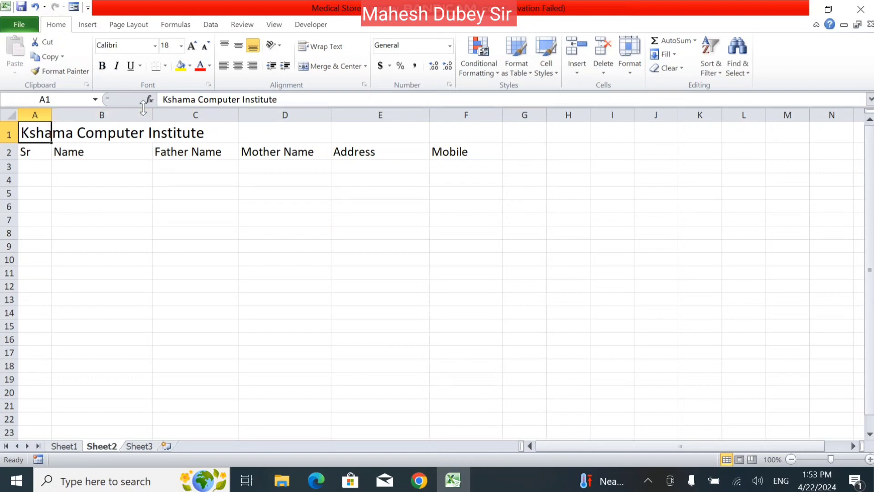
double_click(33, 130)
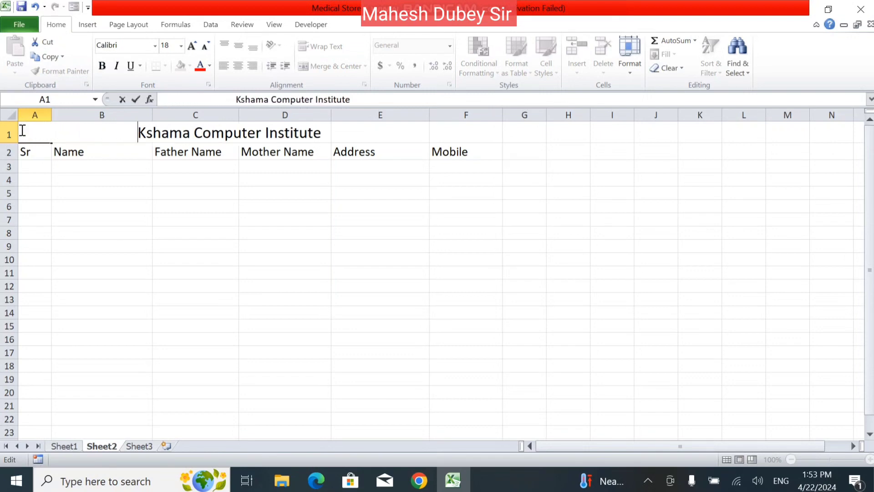
key("BackSpace")
key("BackSpace")
key("BackSpace")
key("BackSpace")
key("BackSpace")
key("BackSpace")
key("BackSpace")
key("BackSpace")
key("BackSpace")
key("BackSpace")
key("BackSpace")
key("BackSpace")
key("BackSpace")
key("BackSpace")
key("BackSpace")
key("BackSpace")
key("BackSpace")
key("BackSpace")
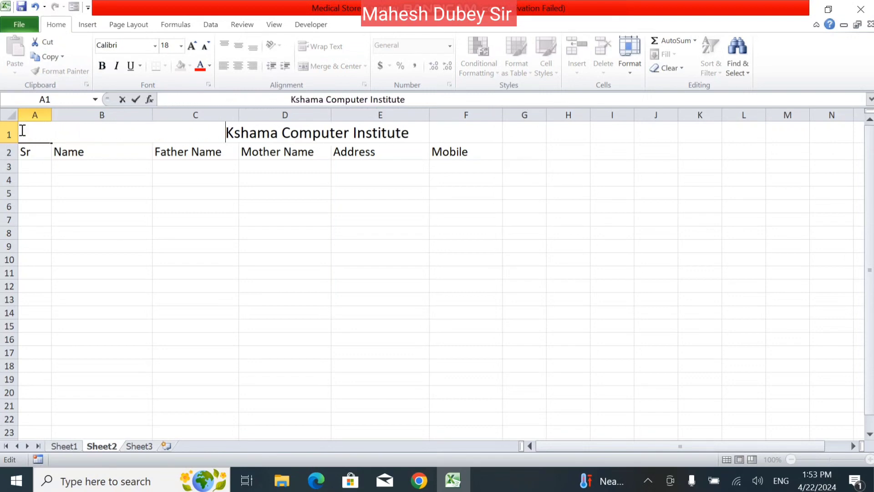
key("BackSpace")
key("BackSpace")
key("BackSpace")
key("BackSpace")
key("BackSpace")
key("BackSpace")
key("BackSpace")
key("BackSpace")
key("BackSpace")
key("BackSpace")
key("BackSpace")
key("BackSpace")
key("BackSpace")
key("BackSpace")
key("BackSpace")
key("BackSpace")
key("BackSpace")
key("BackSpace")
key("BackSpace")
key("BackSpace")
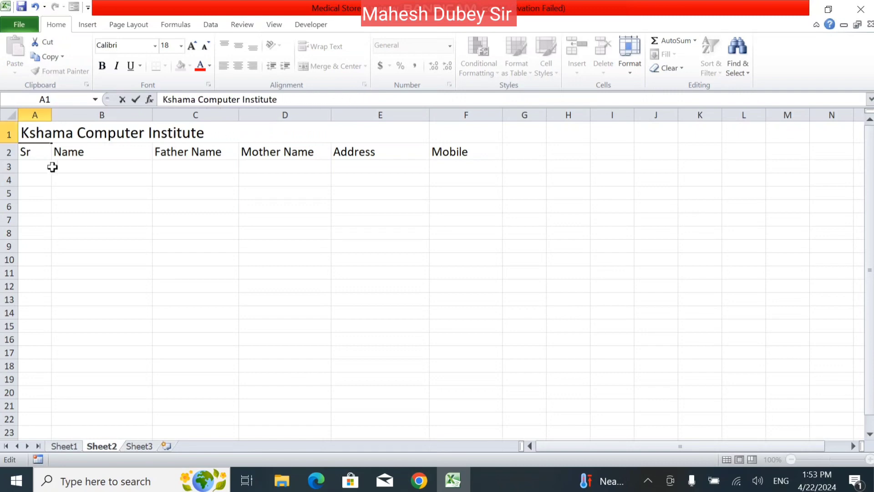
left_click(73, 195)
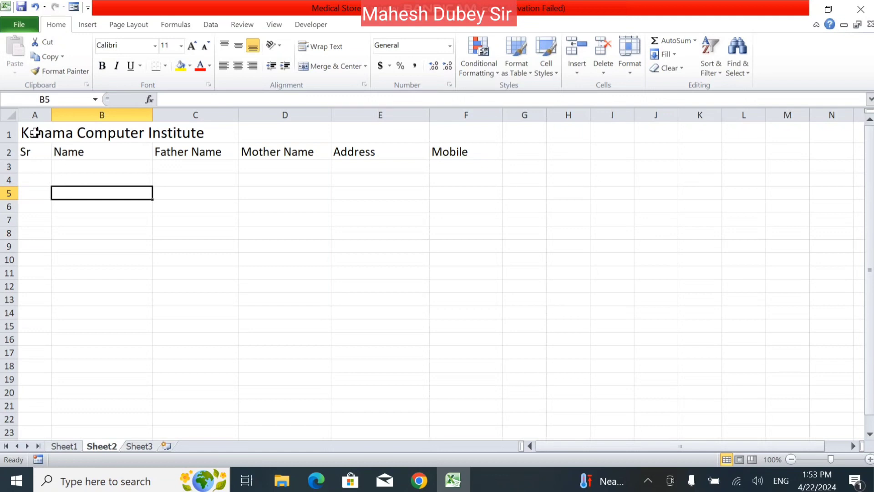
left_click_drag(31, 132, 452, 140)
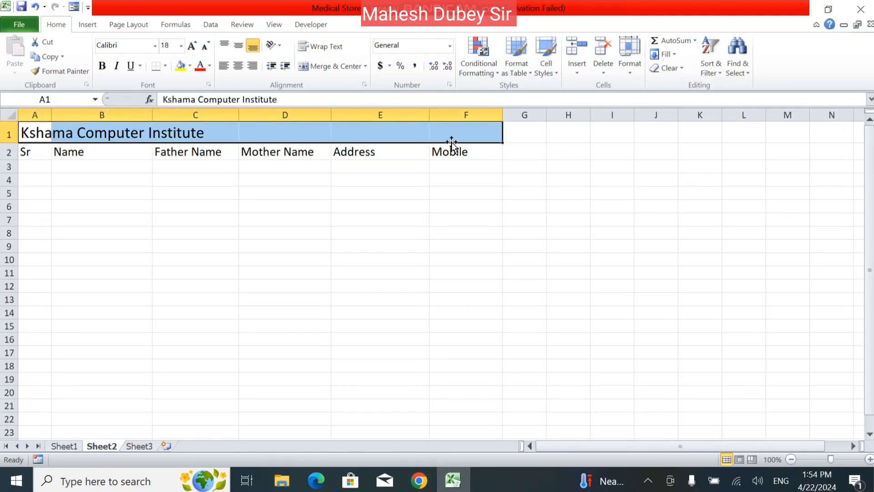
left_click(328, 68)
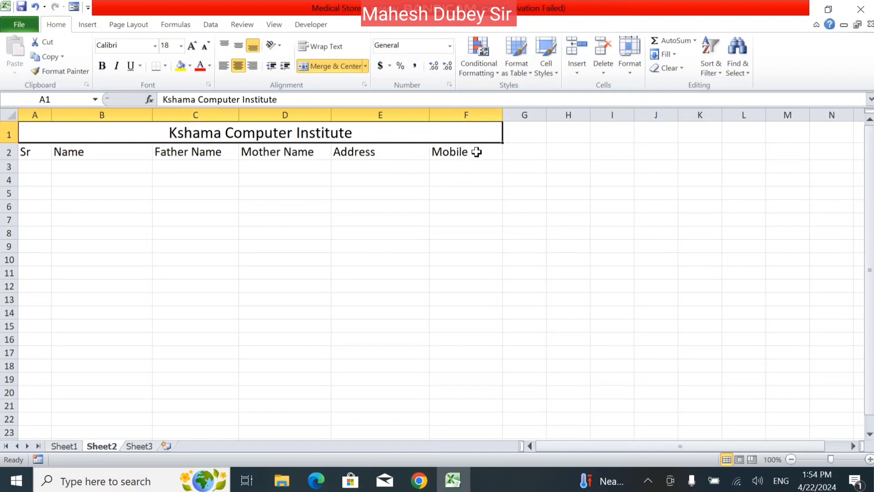
left_click(334, 70)
left_click(366, 245)
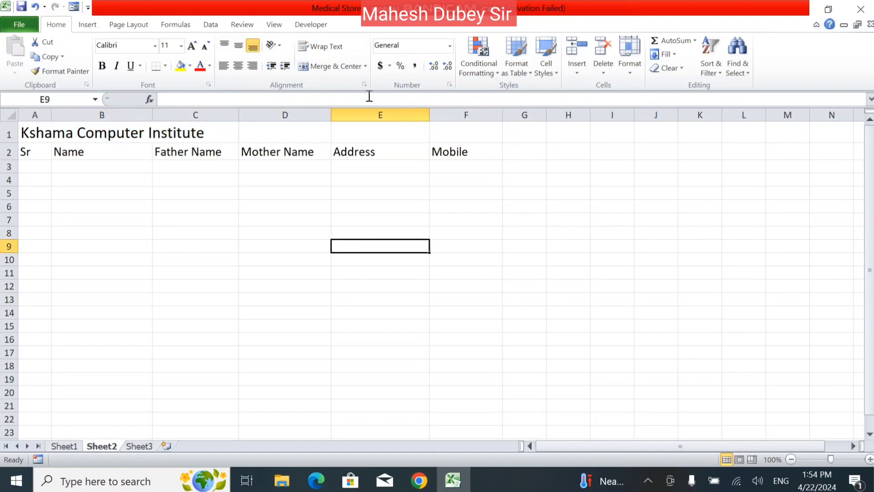
left_click(365, 66)
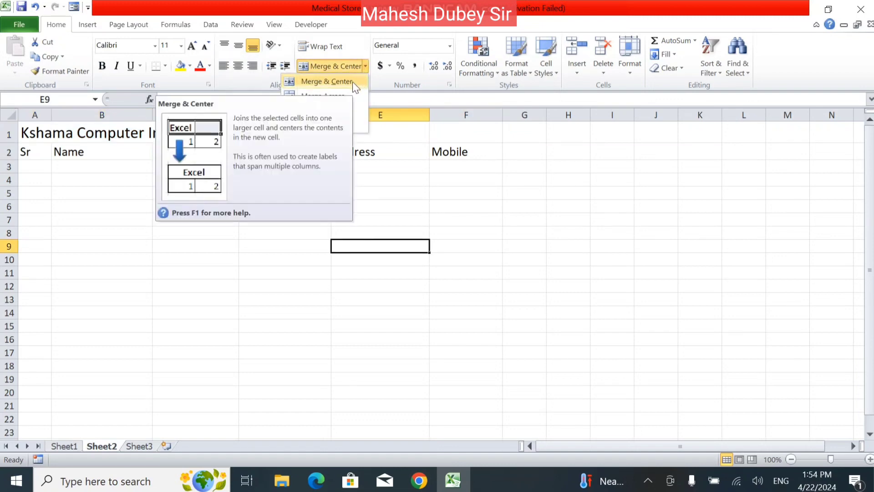
left_click(93, 133)
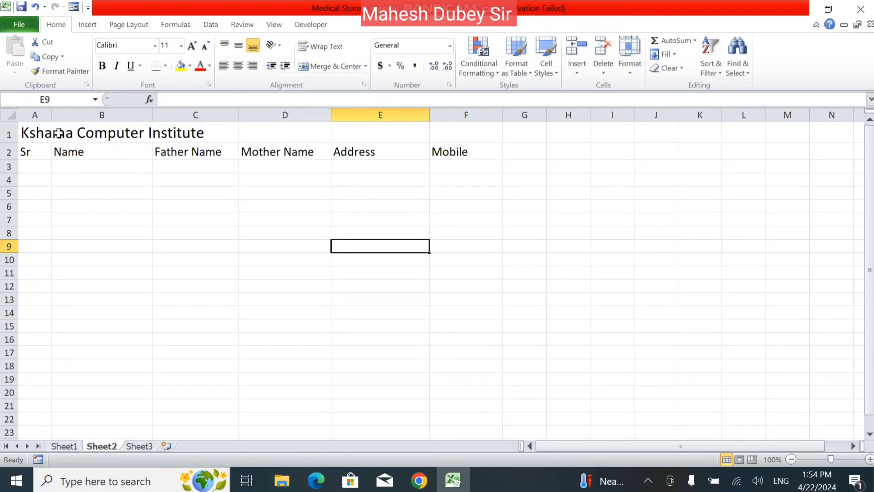
- Try Merge & Center, Unmerge Cells and Merge Across on the title row A1:F1
left_click_drag(36, 132, 455, 131)
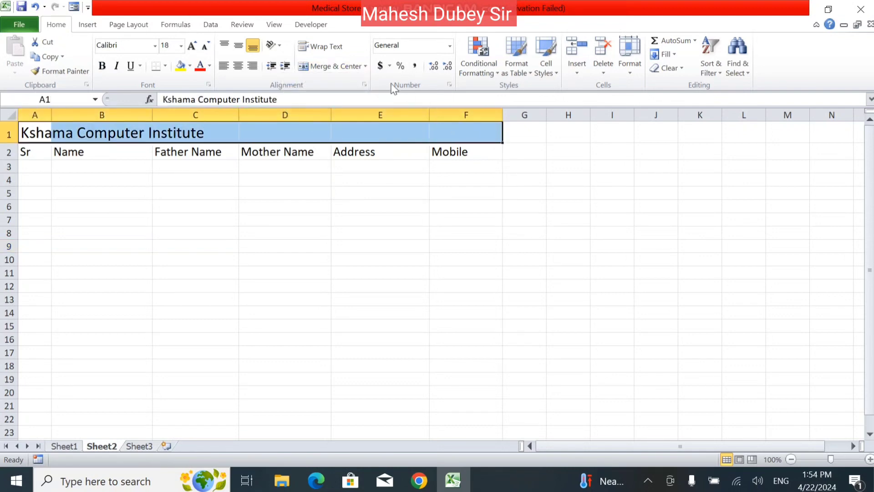
left_click(365, 68)
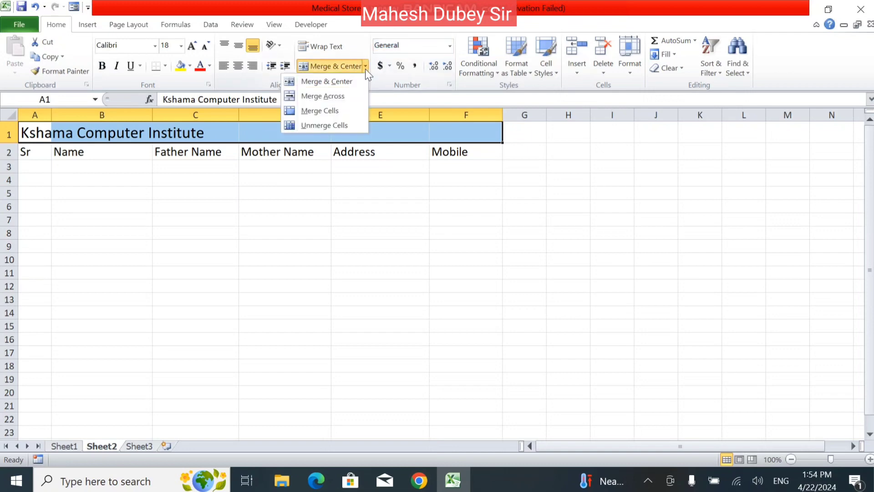
left_click(340, 85)
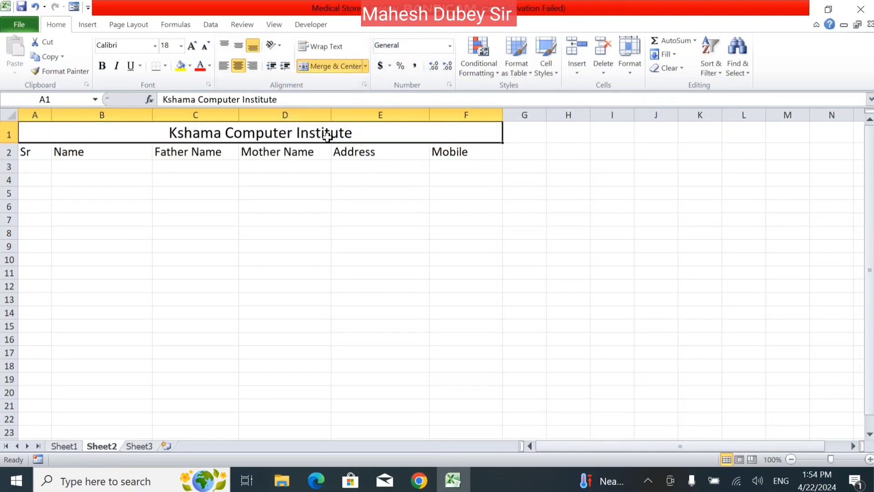
left_click(366, 64)
left_click(335, 82)
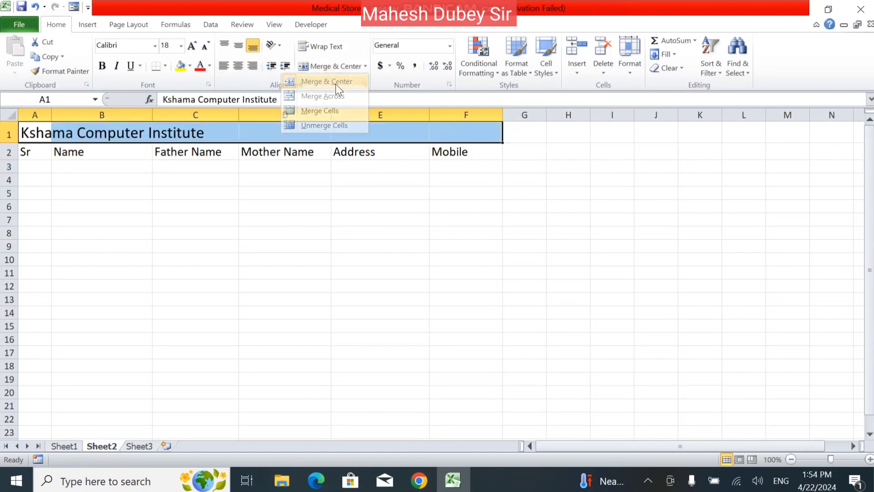
left_click(365, 65)
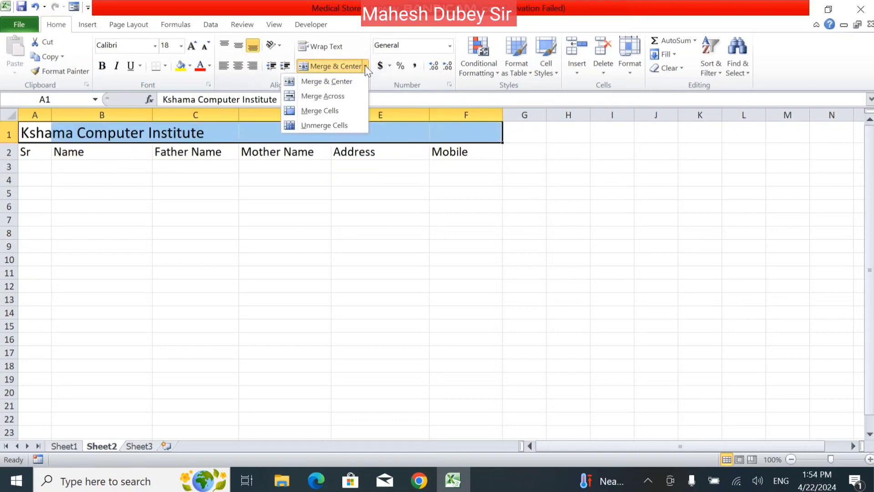
left_click(355, 97)
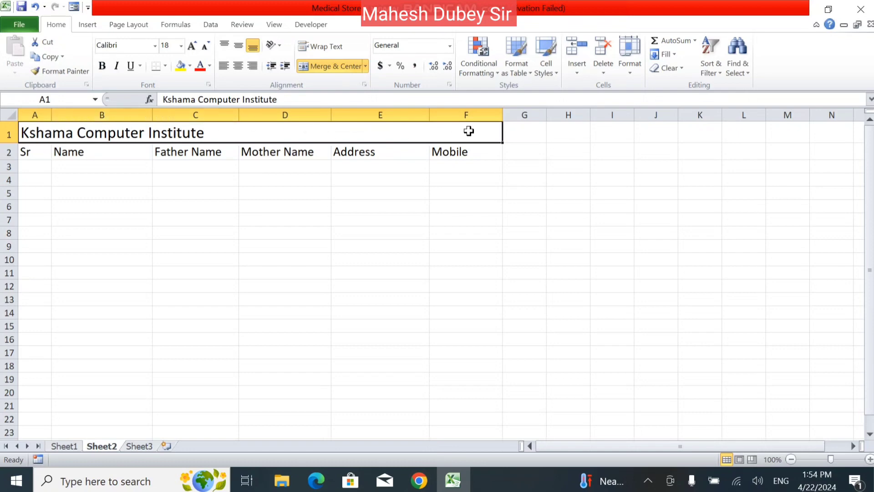
left_click(366, 66)
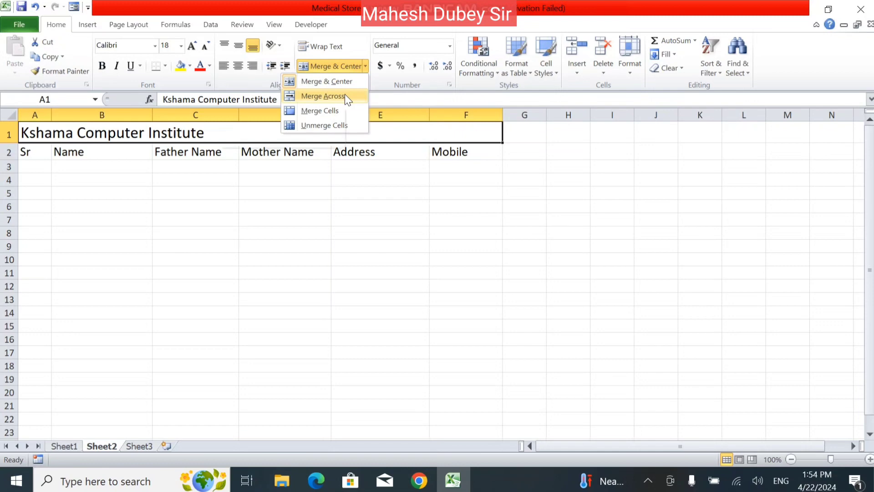
left_click(346, 96)
- Try Merge Cells, Merge & Center and Unmerge Cells again on A1:F1
left_click(353, 62)
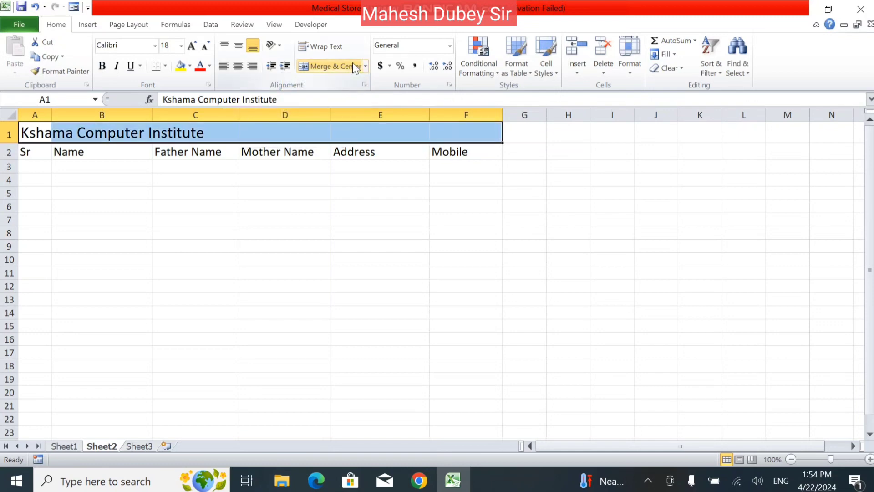
left_click(366, 68)
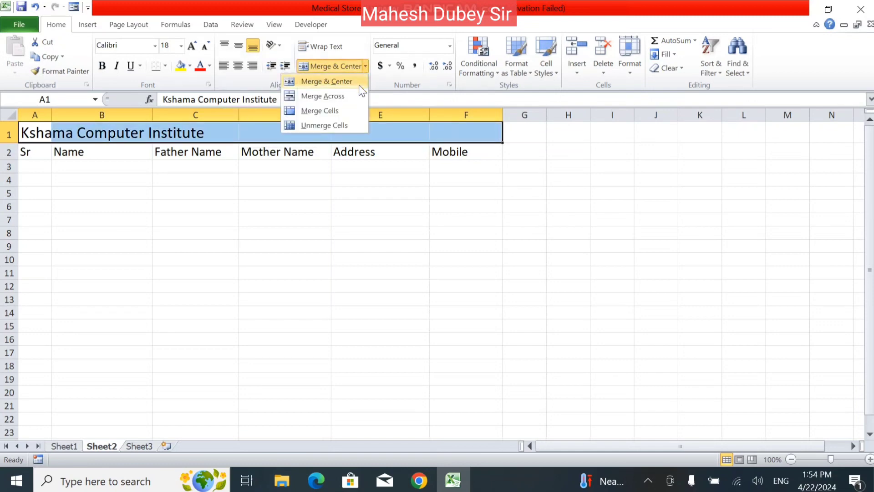
left_click(351, 112)
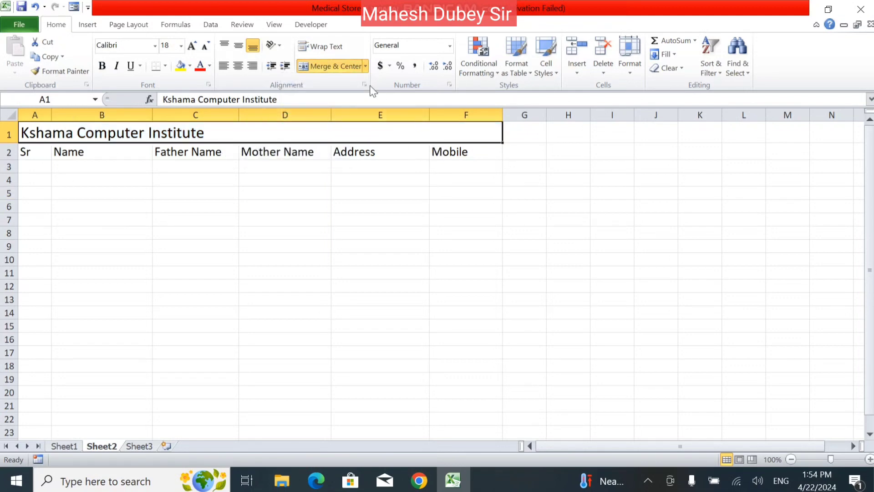
left_click(366, 67)
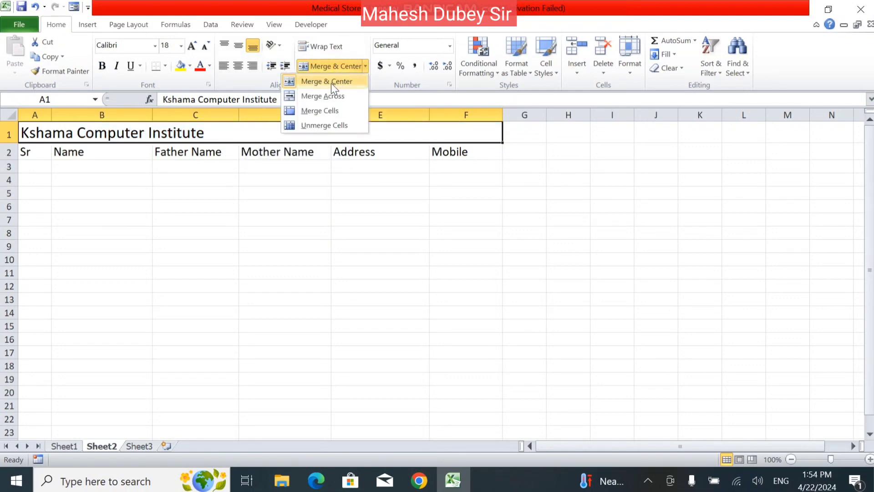
left_click(336, 82)
left_click(366, 67)
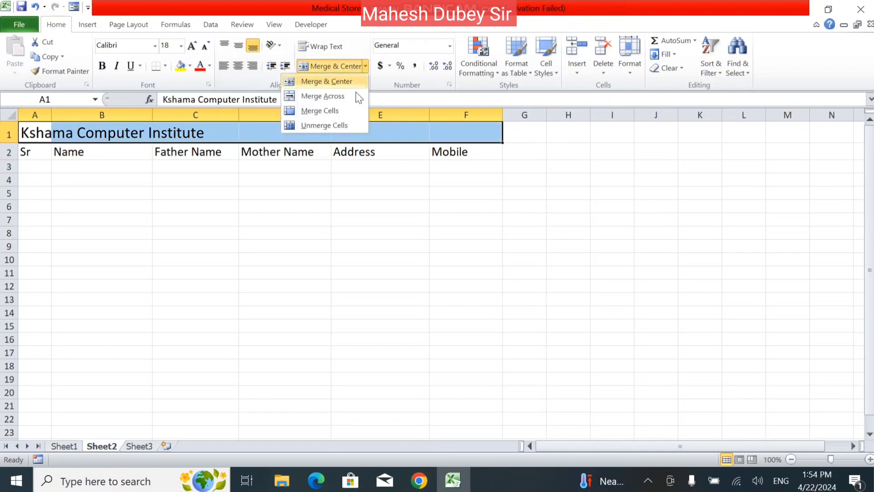
left_click(329, 82)
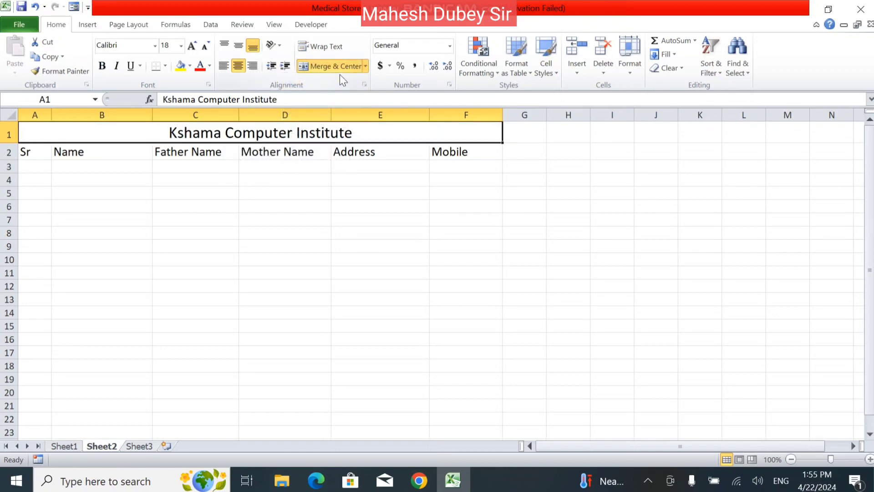
left_click(366, 66)
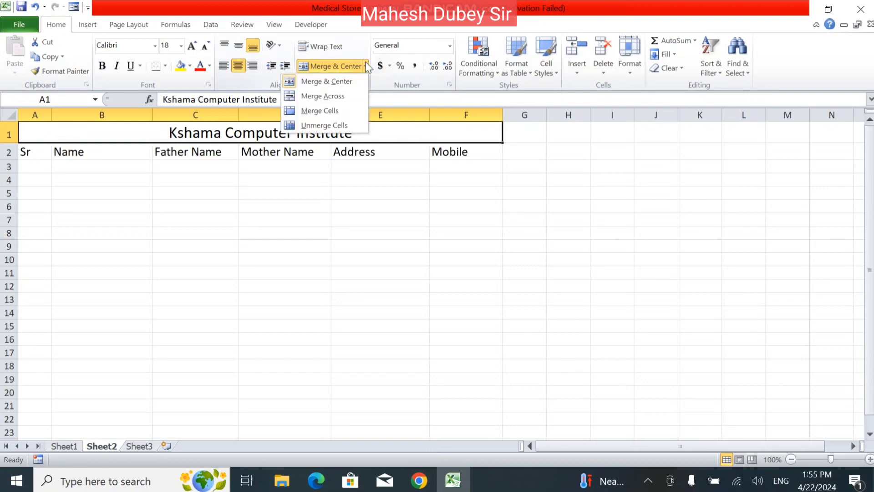
left_click(335, 125)
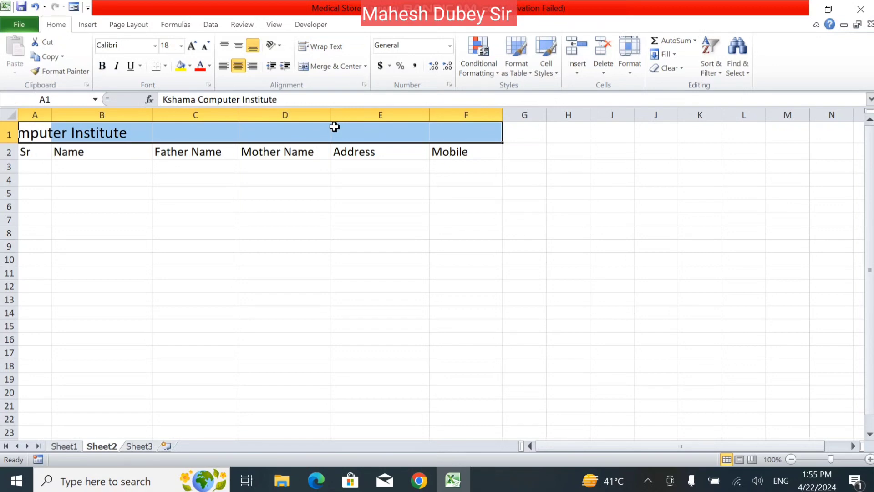
- Merge and centre the Kshama Computer Institute title across A1:F1
left_click(89, 163)
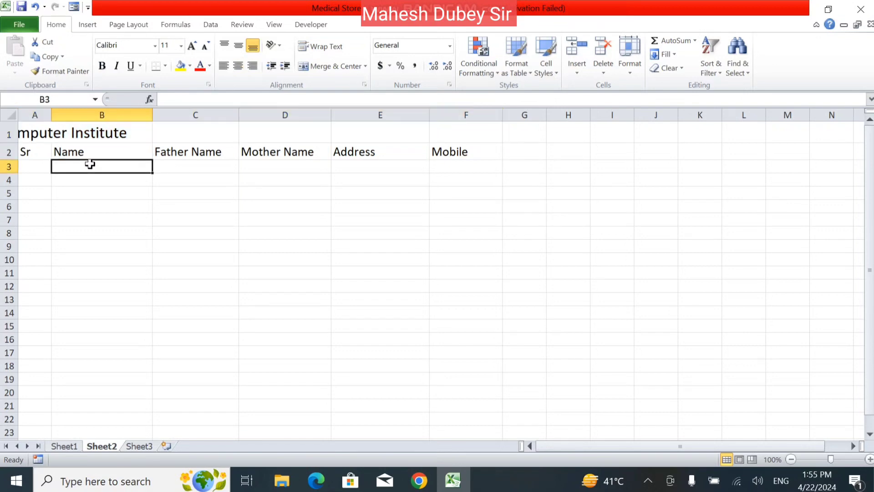
left_click_drag(42, 135, 484, 115)
left_click(336, 66)
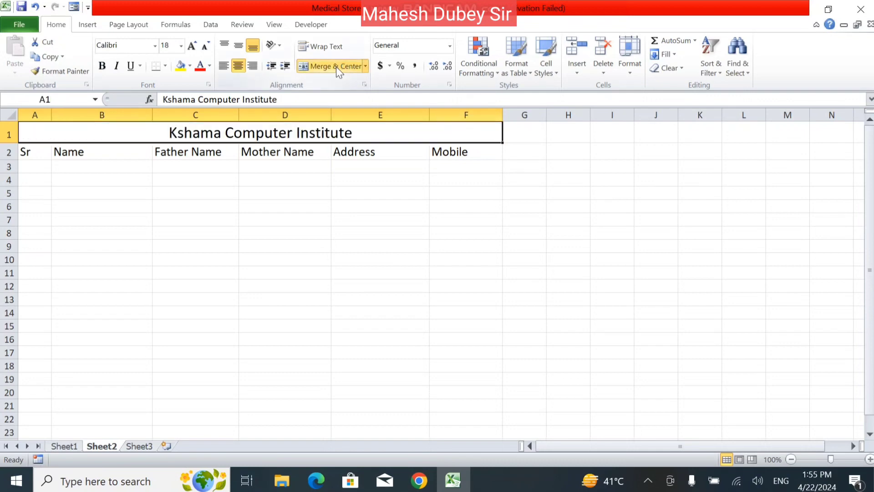
left_click(333, 217)
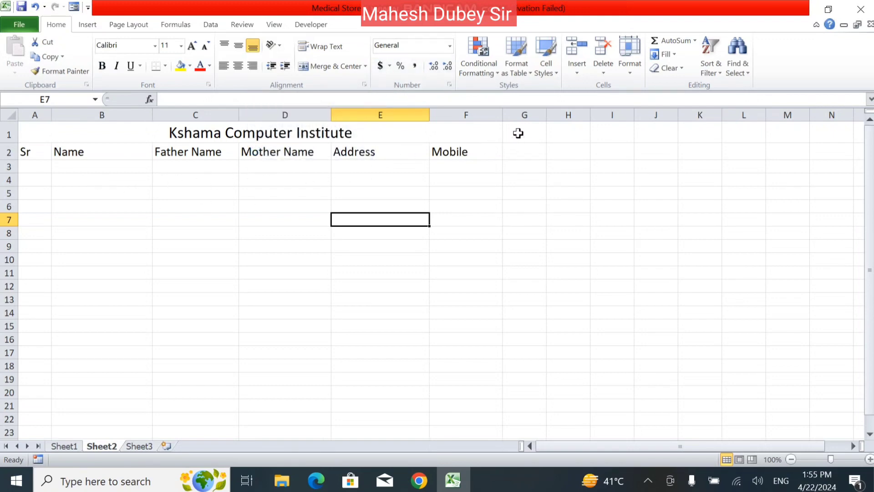
- Add a Fee header in G2 and merge and centre the title across A1:G1
left_click(518, 148)
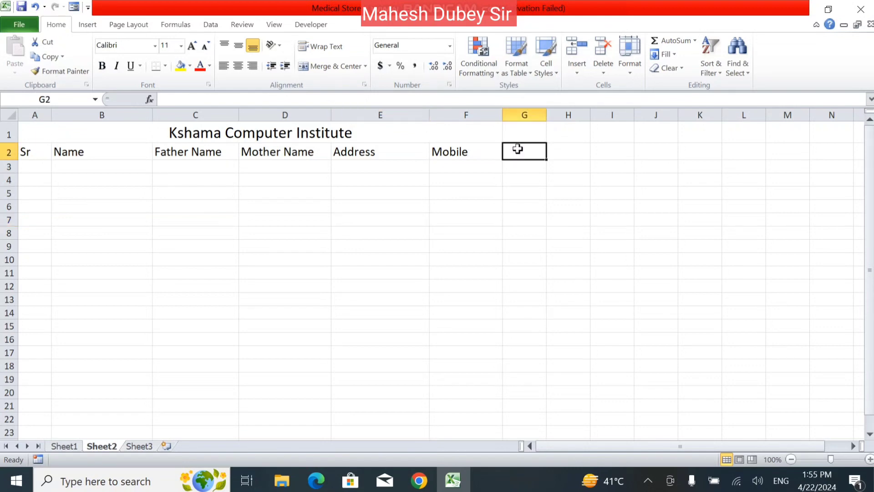
type("ee")
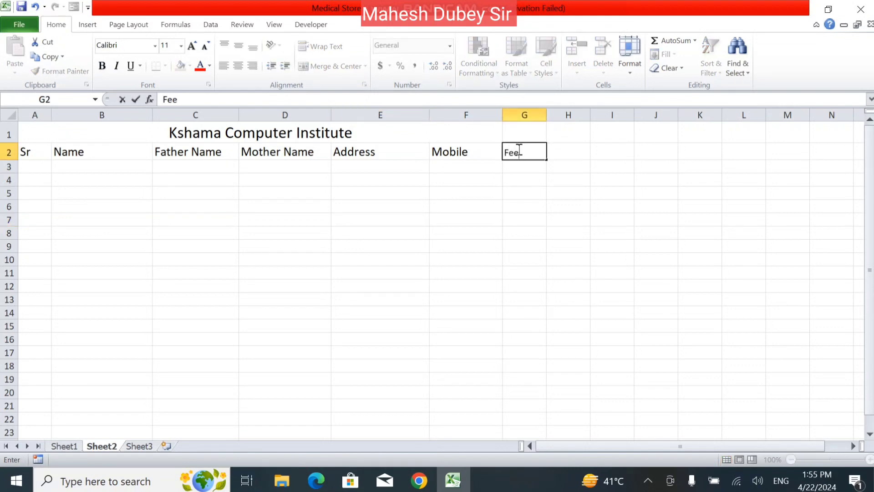
key("Return")
left_click_drag(457, 129, 523, 117)
left_click(319, 67)
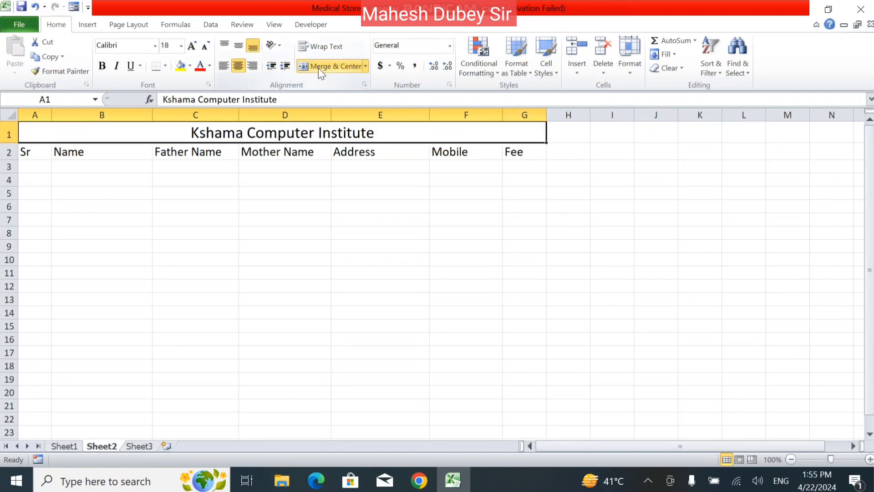
left_click(391, 213)
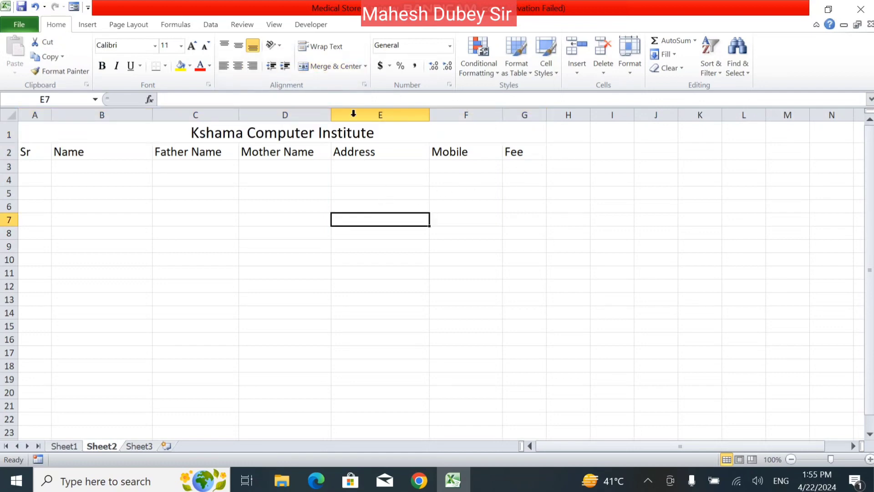
- Enter serial number 1 and the first student's name, father's name and mother's name in row 3
left_click(33, 167)
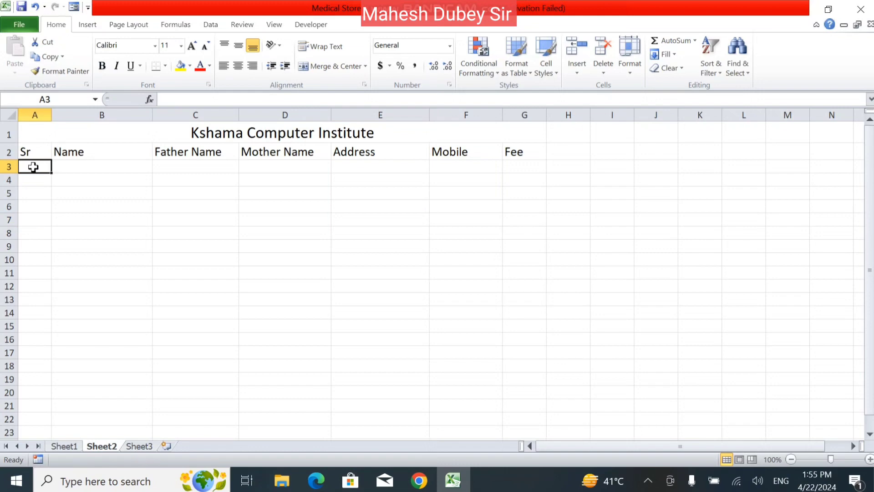
type("1")
key("Tab")
type("N")
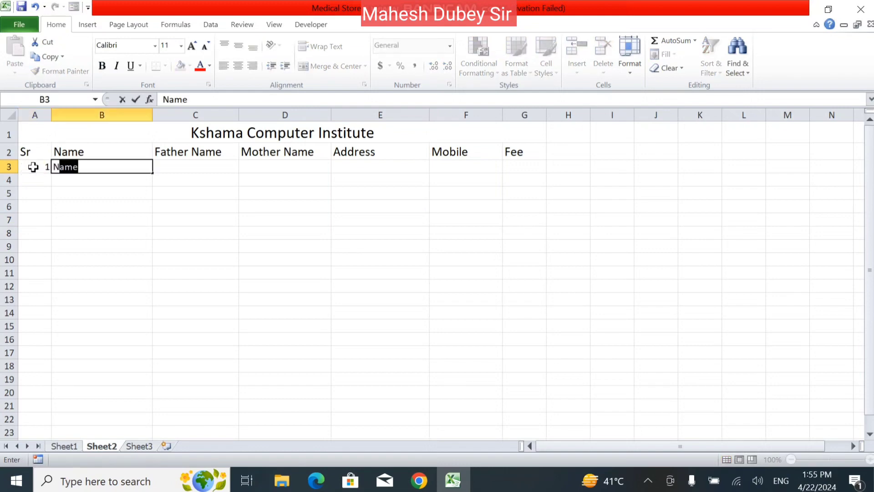
key("BackSpace")
key("BackSpace")
type("Ramesh")
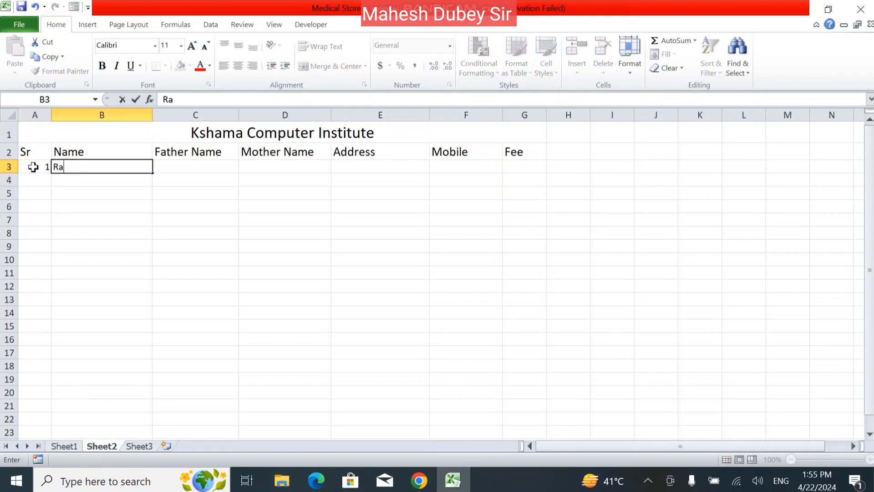
key("Tab")
type("Umesh")
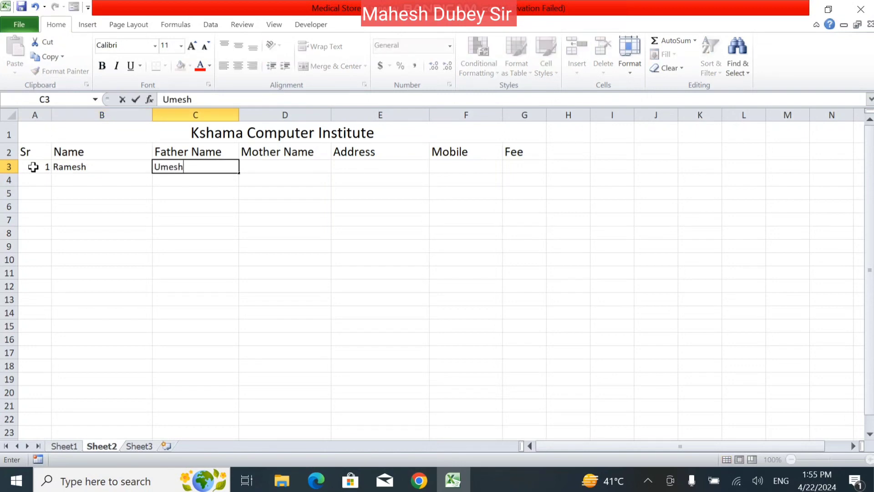
key("Tab")
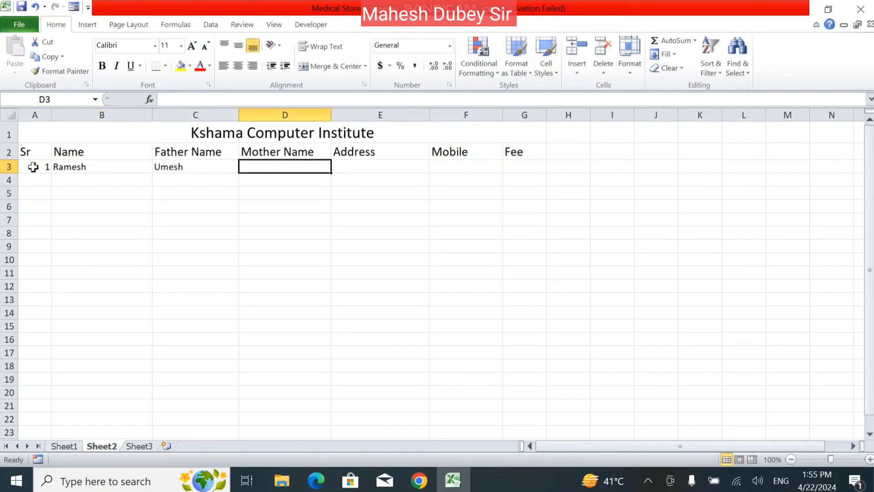
type("Rani")
key("Tab")
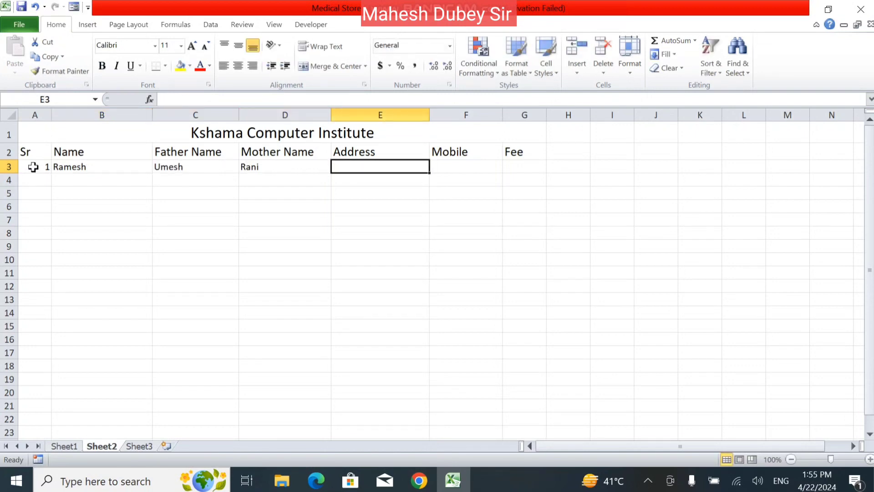
- Fill in the first student's address, mobile number and a fee of 600
type("Raniganj")
key("Tab")
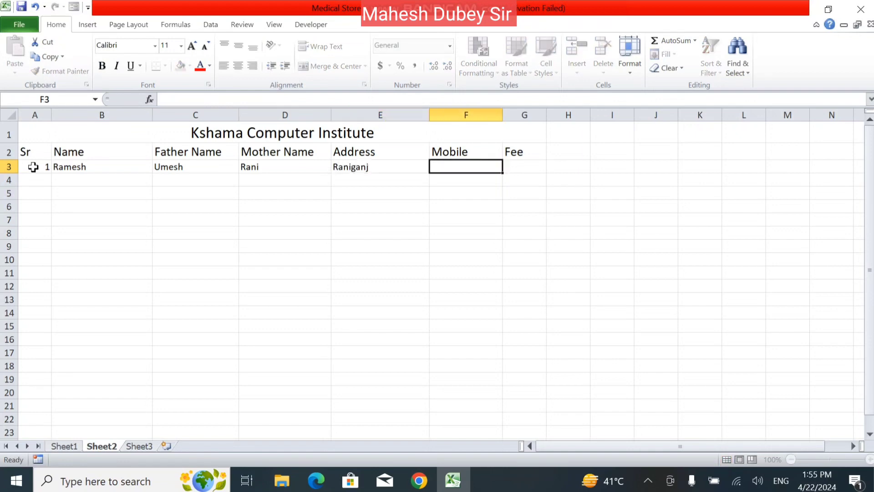
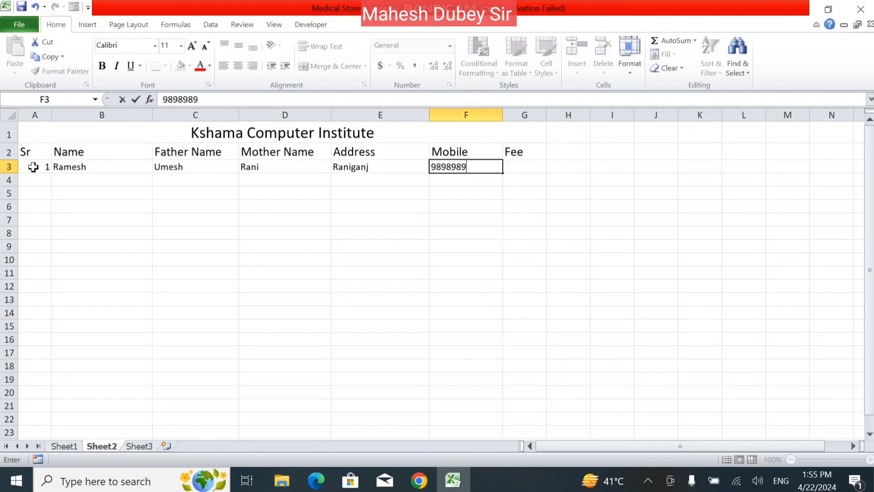
key("Tab")
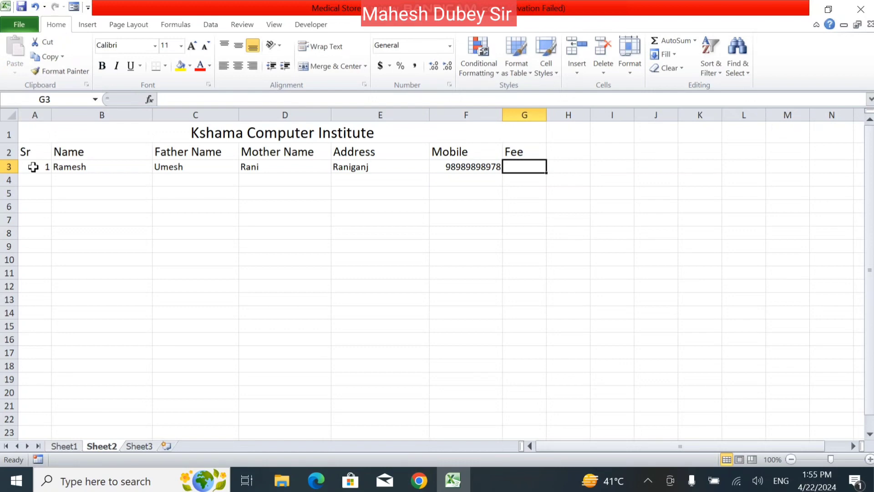
type("600")
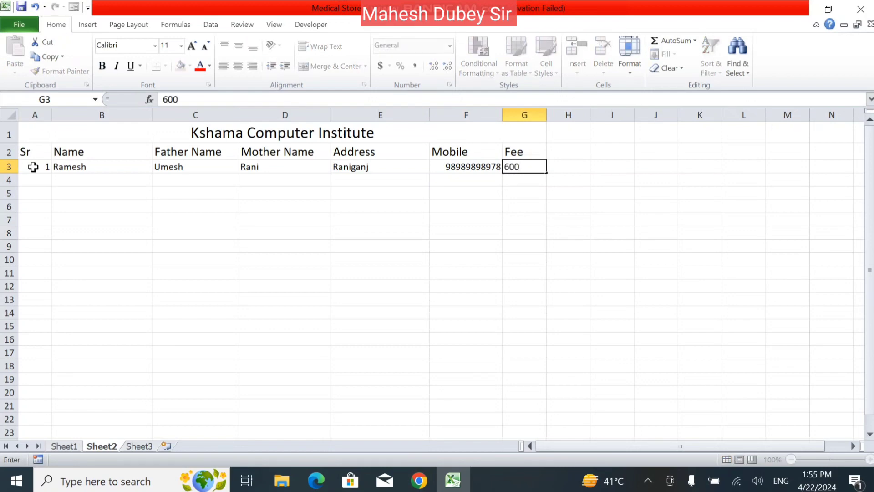
key("Tab")
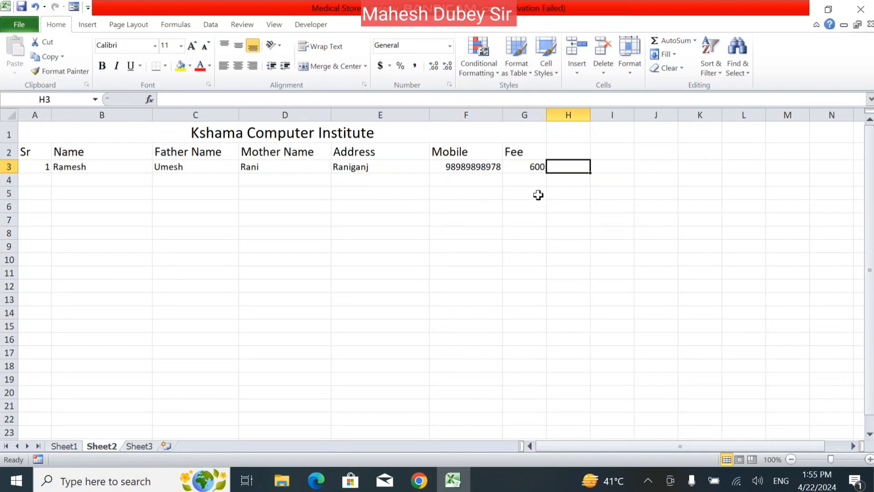
- Try Currency and Short Date number formats on the fee in G3
left_click(537, 167)
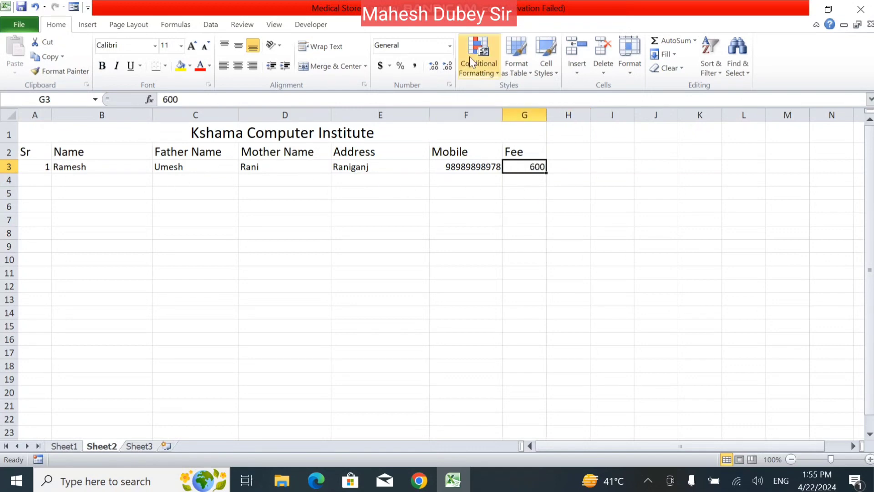
left_click(451, 45)
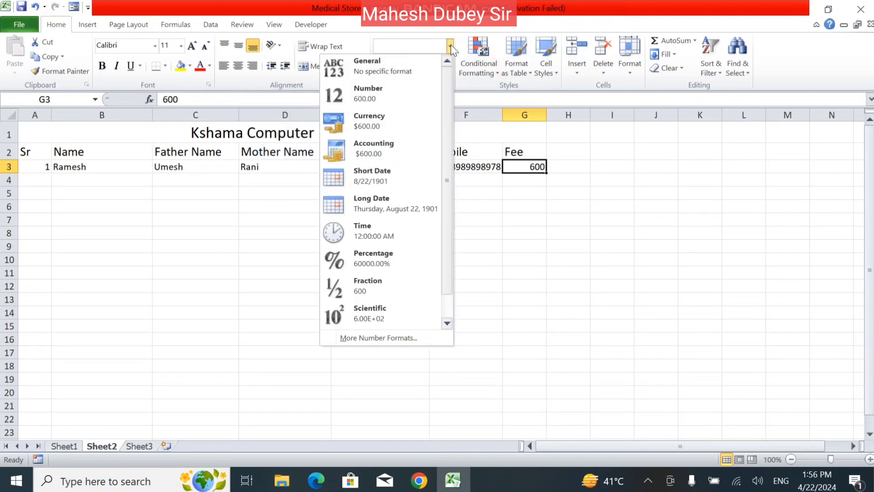
left_click(383, 120)
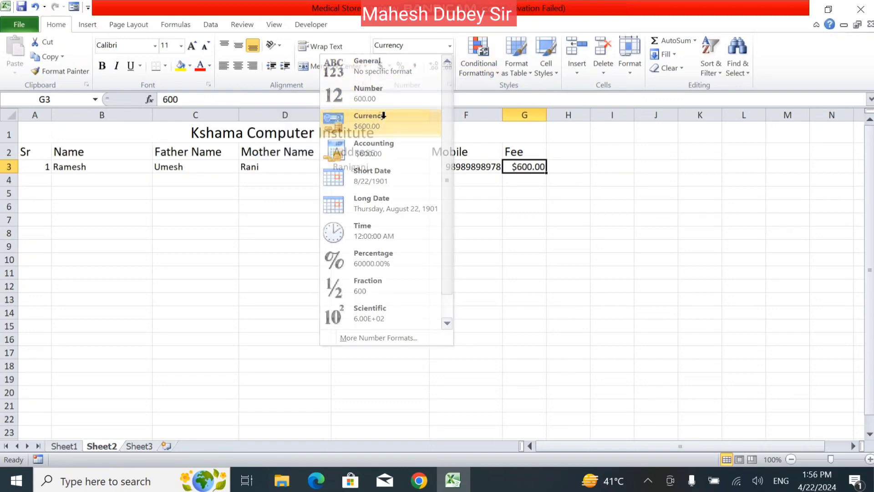
left_click(451, 45)
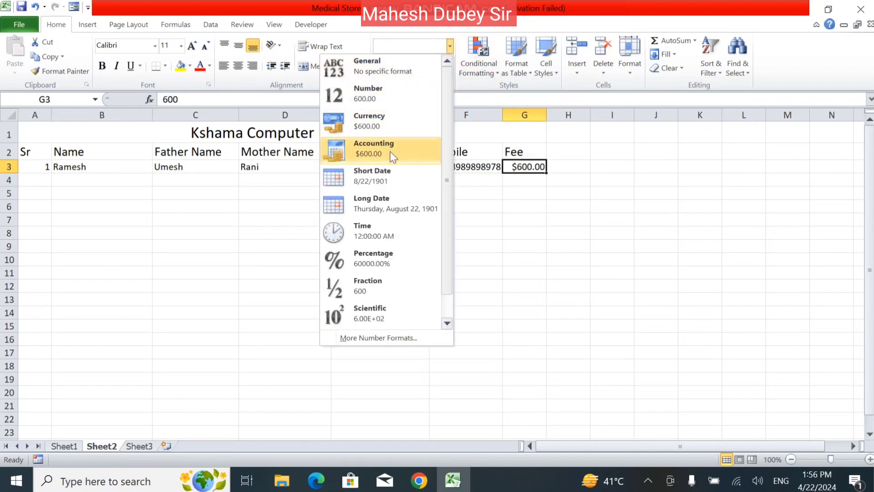
left_click(404, 184)
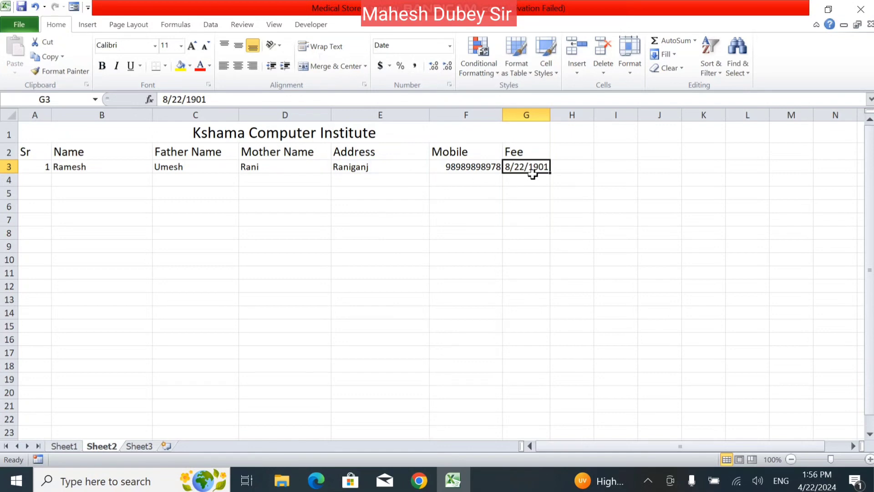
left_click(451, 45)
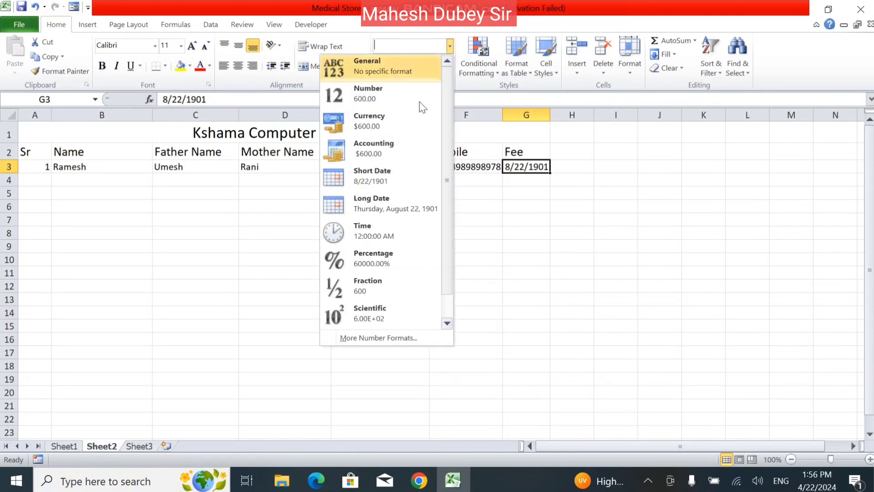
left_click(396, 183)
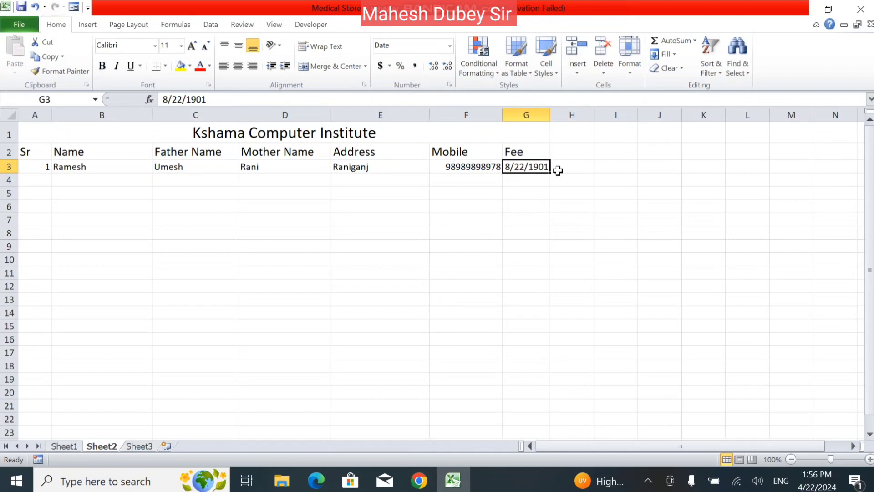
left_click_drag(551, 176, 541, 307)
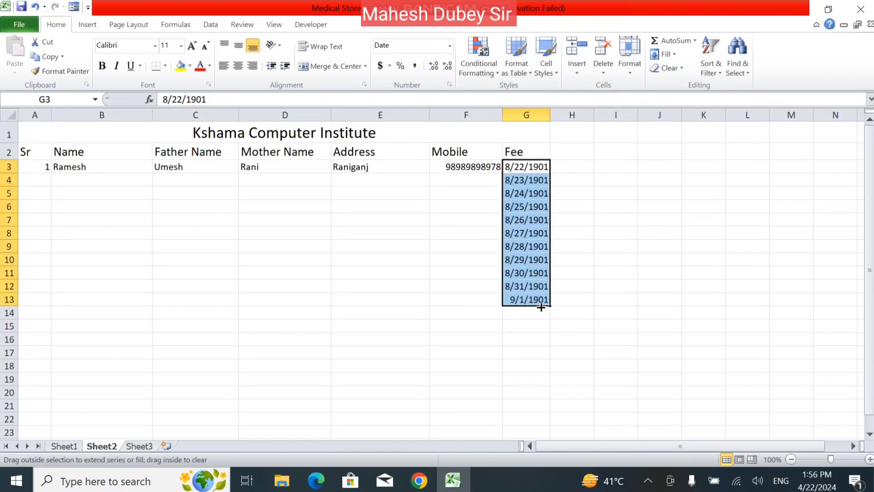
left_click(525, 168)
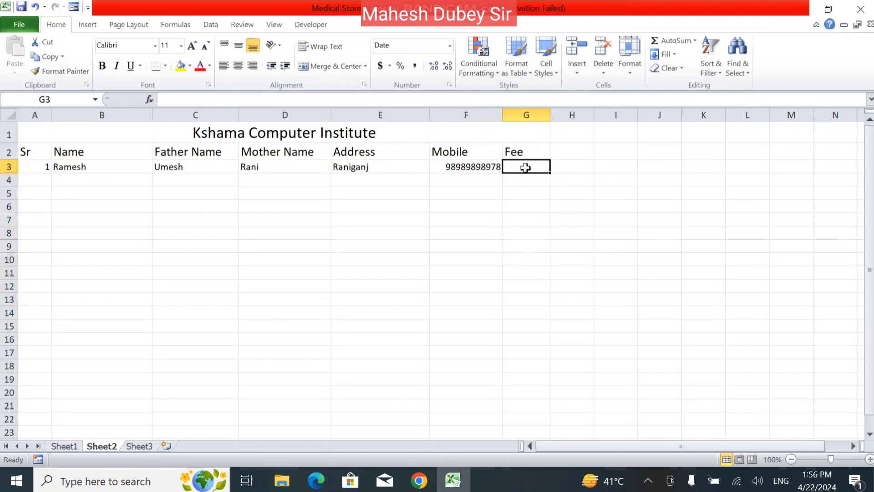
- Retype the first fee as 4000 and try General and Number formats on G3:G18
type("6")
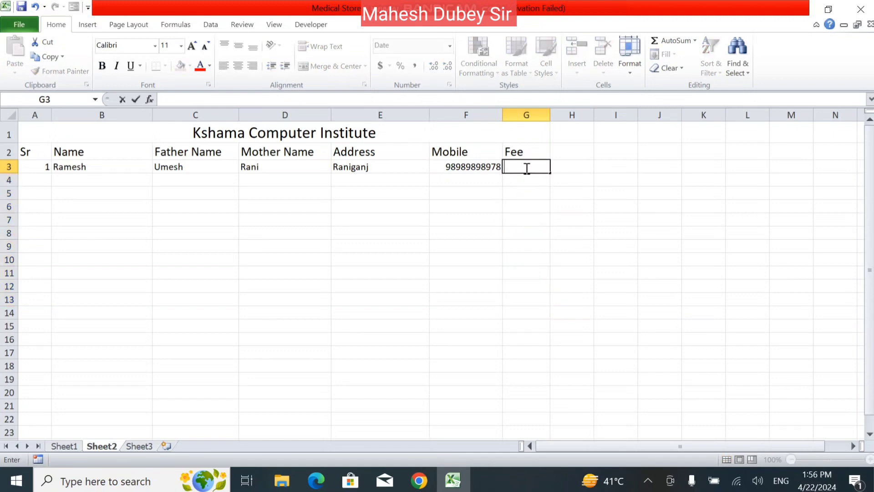
type("4000")
key("Return")
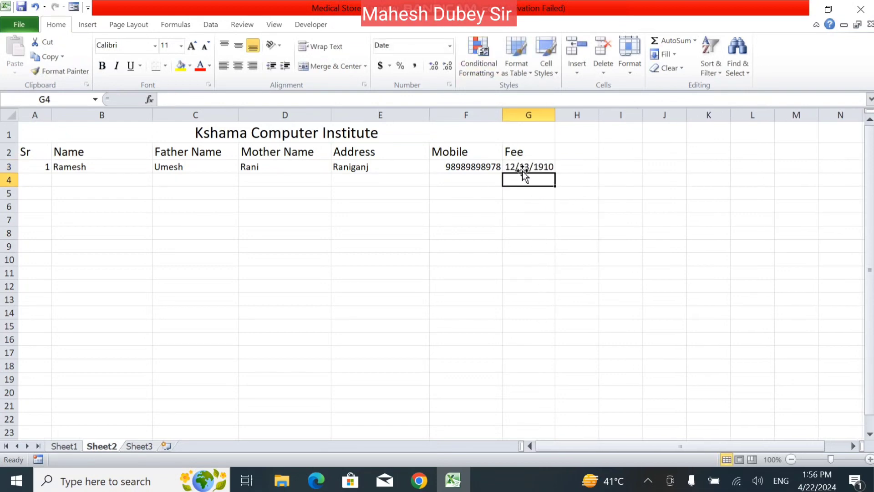
left_click_drag(523, 168, 523, 369)
left_click(449, 46)
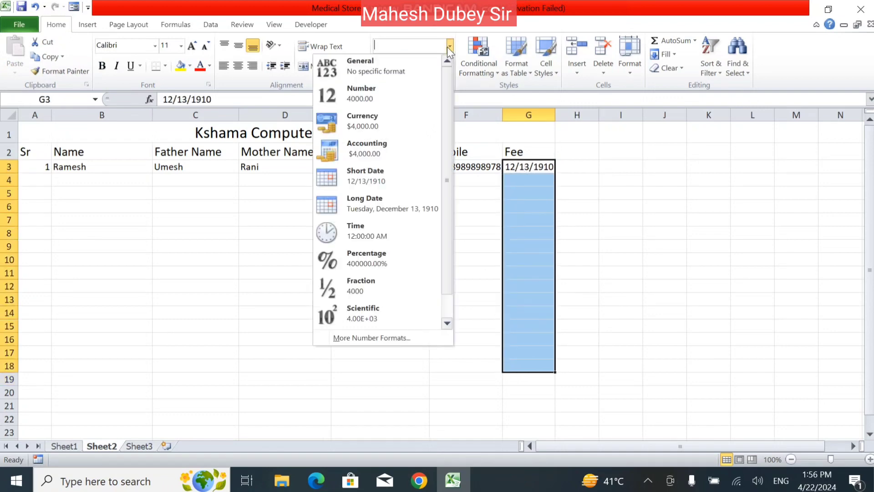
left_click(423, 62)
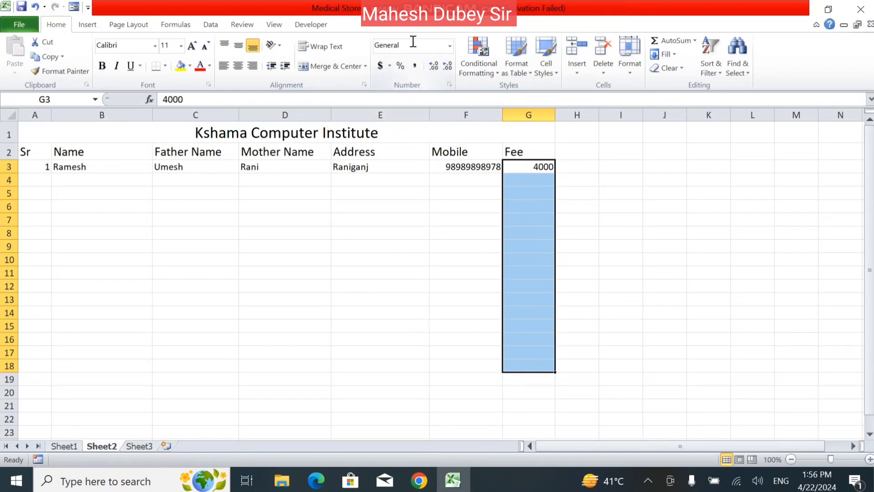
left_click(449, 45)
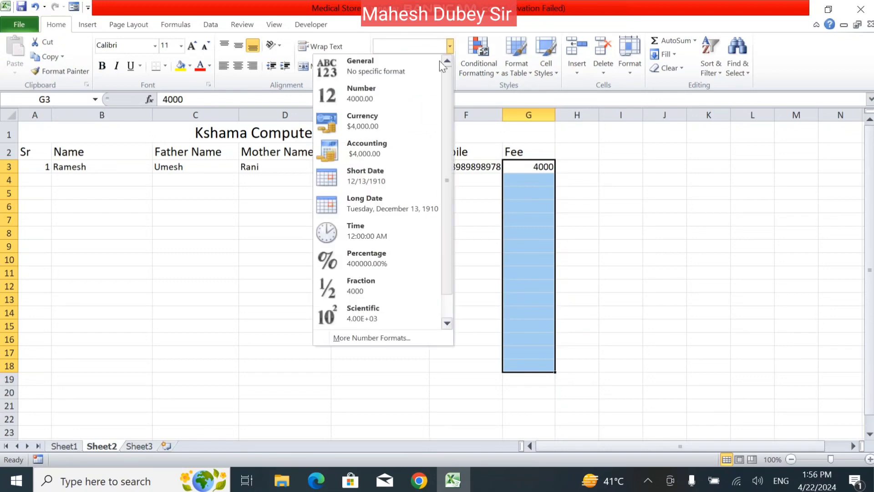
left_click(406, 95)
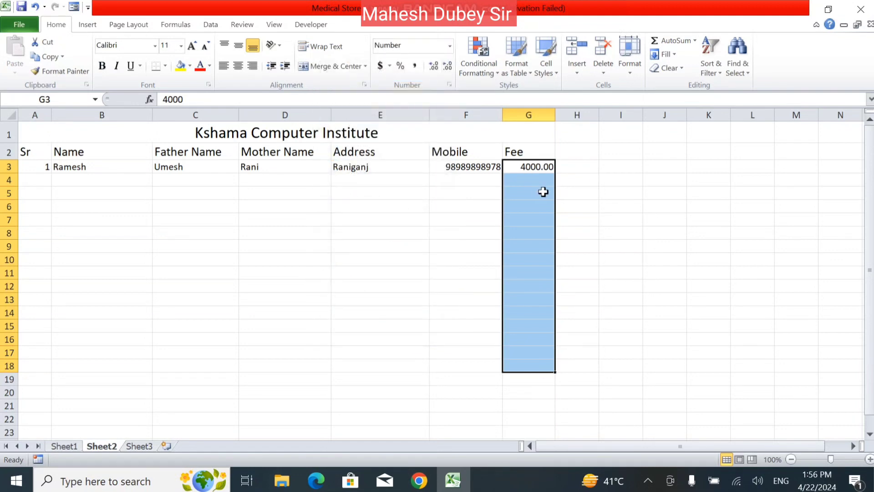
- Set the Fee cells G3:G18 to Text format
left_click(450, 45)
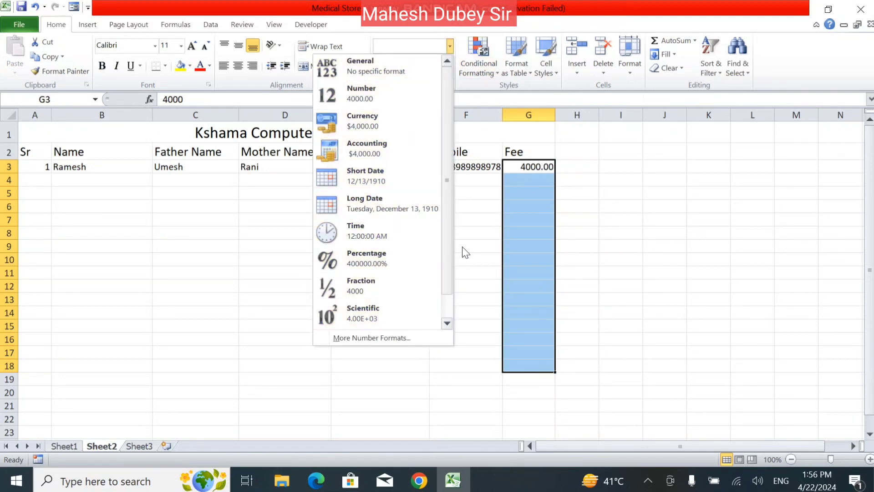
scroll(450, 235, "down", 1)
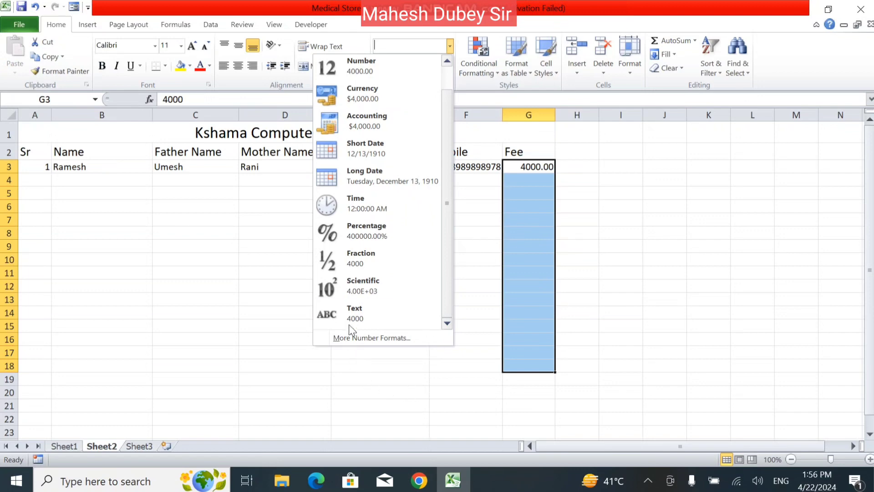
left_click(351, 313)
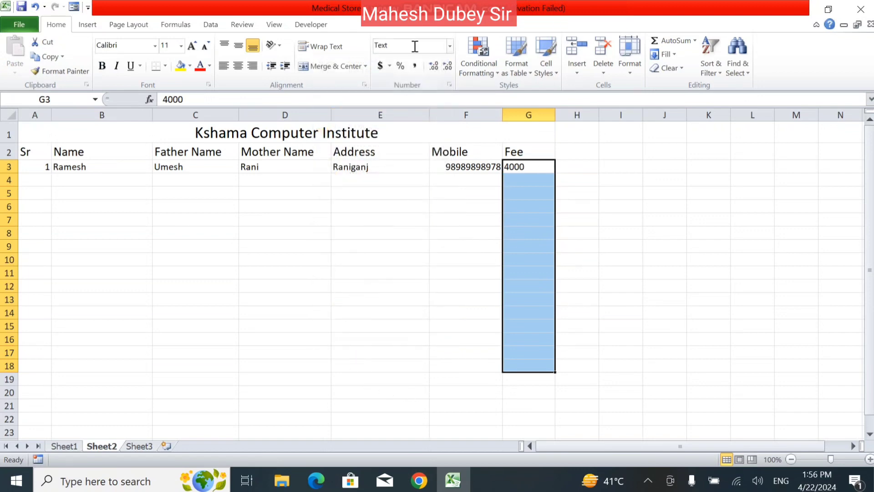
left_click(450, 45)
left_click(398, 94)
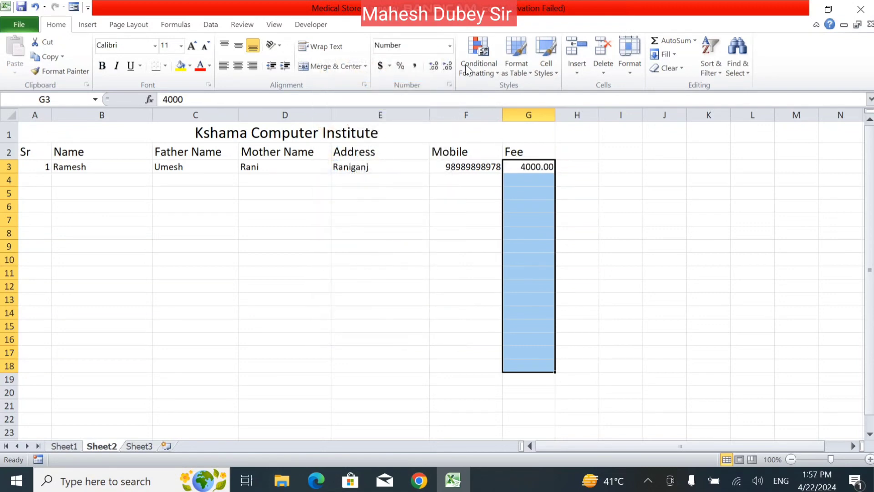
left_click(449, 46)
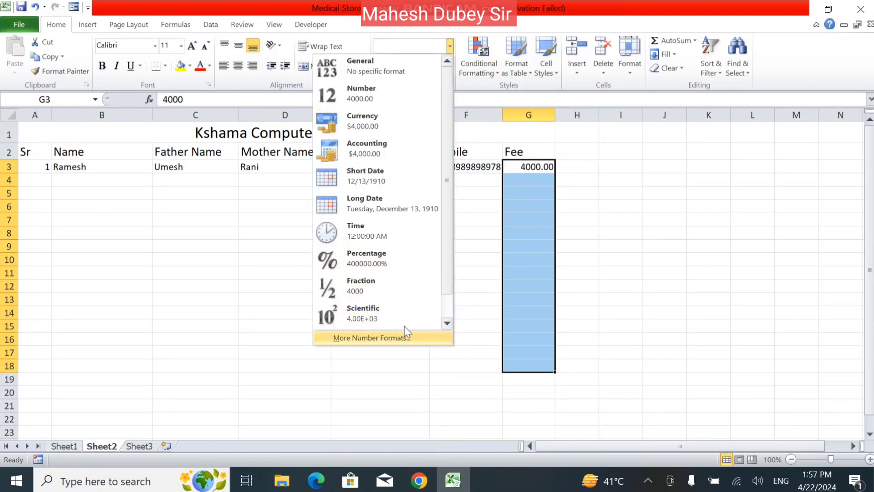
left_click(447, 322)
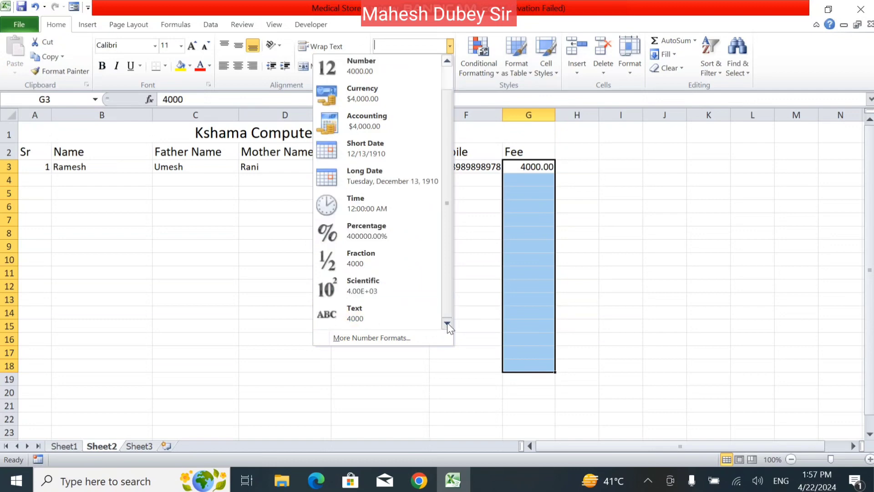
left_click(406, 318)
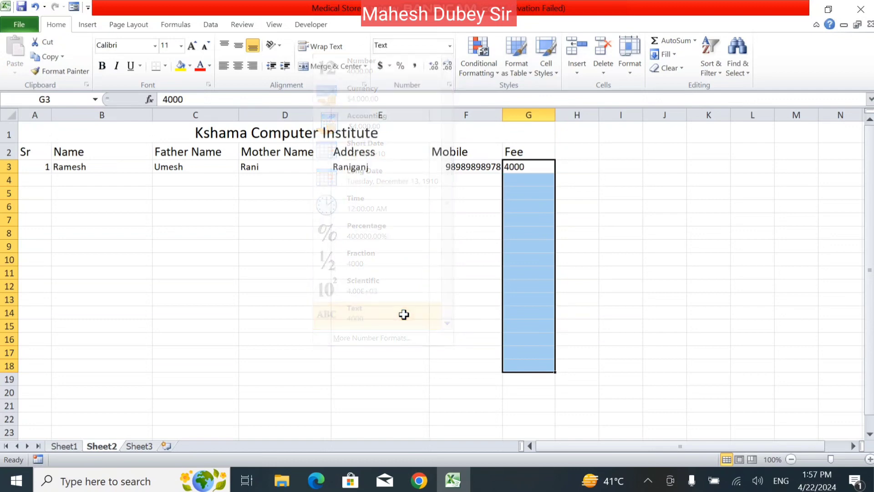
left_click(449, 45)
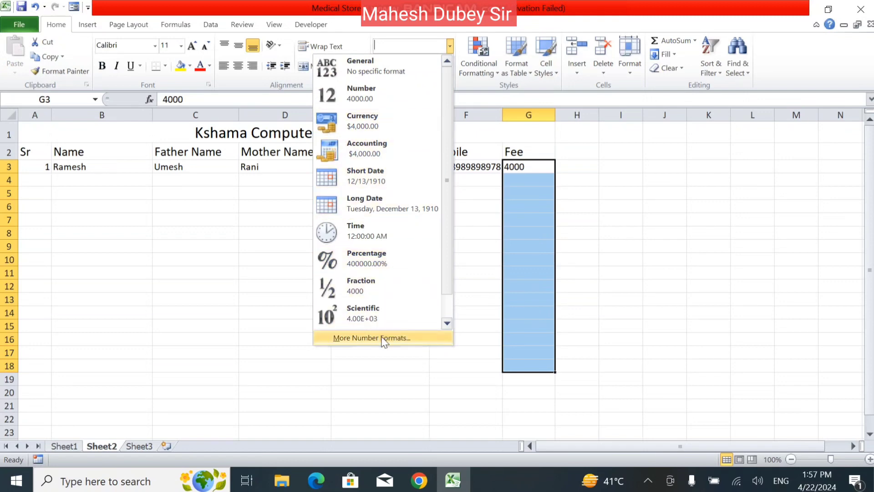
key("Escape")
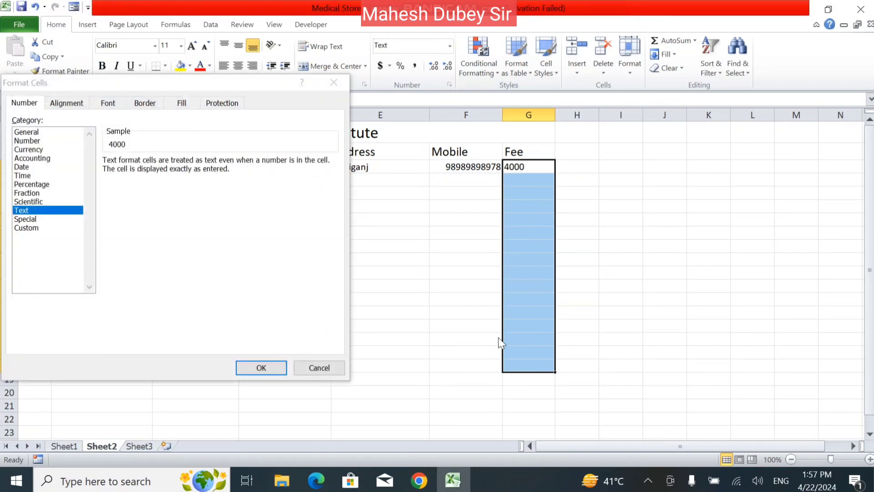
left_click(320, 367)
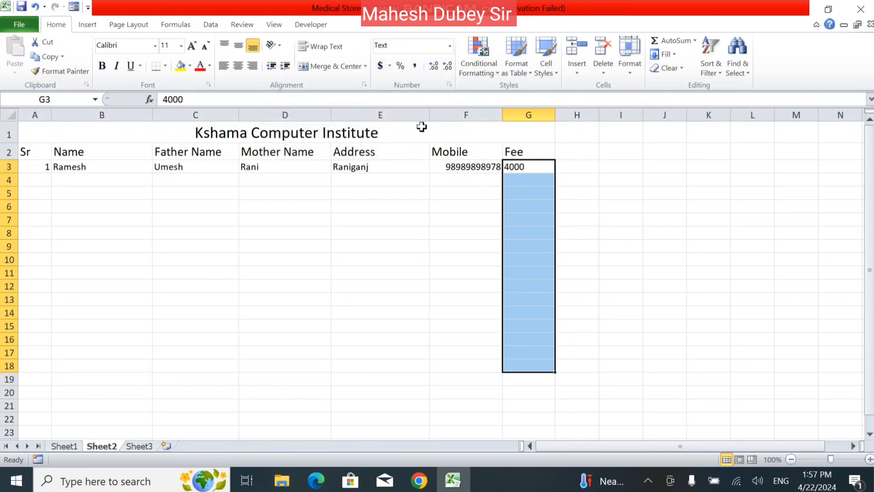
- Try euro and US dollar accounting formats on G3:G18, settling on CHF French (Switzerland)
left_click(450, 47)
left_click(412, 91)
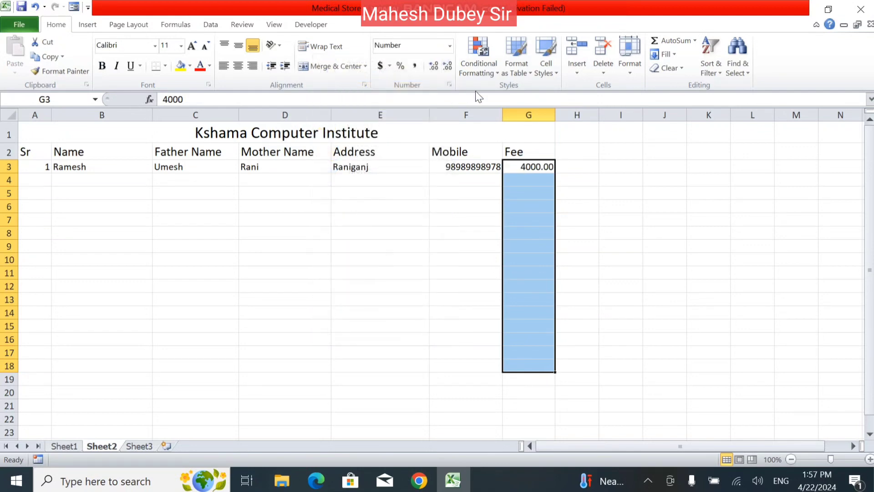
left_click(390, 65)
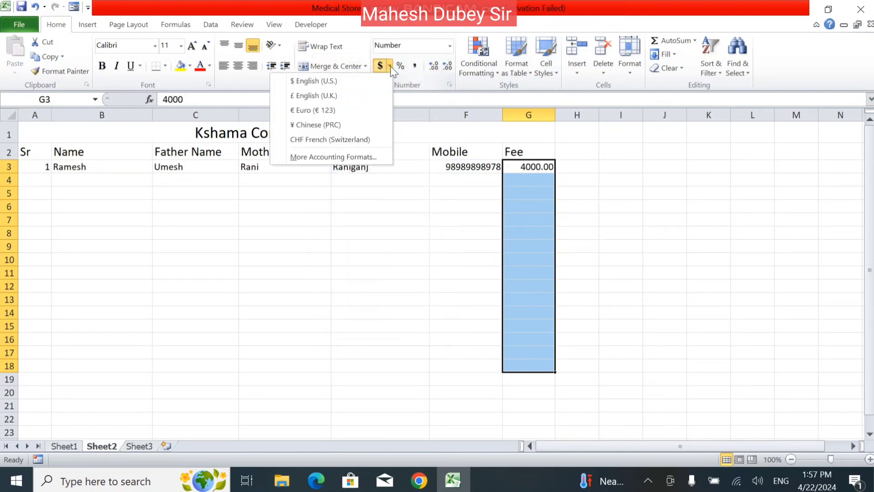
left_click(346, 112)
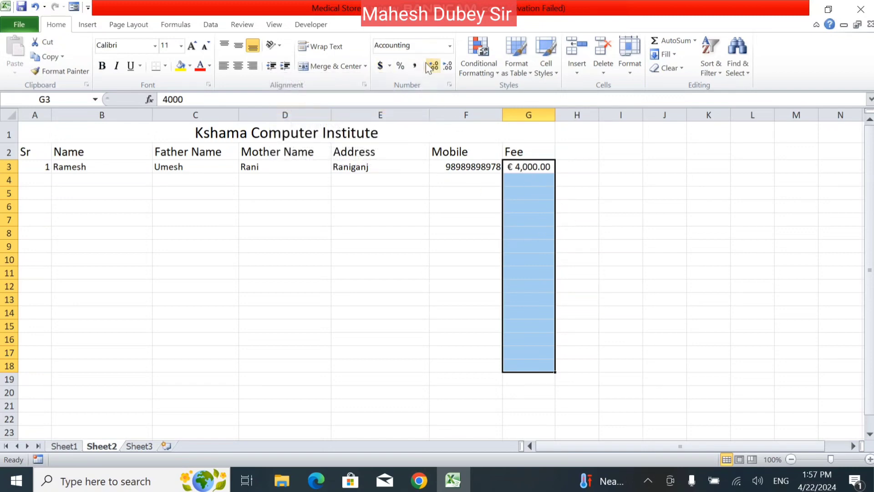
left_click(390, 66)
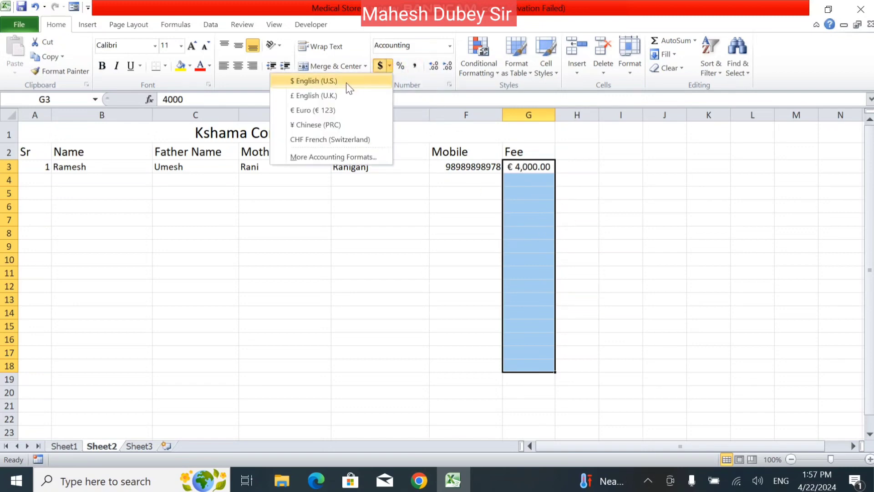
left_click(348, 82)
left_click(390, 67)
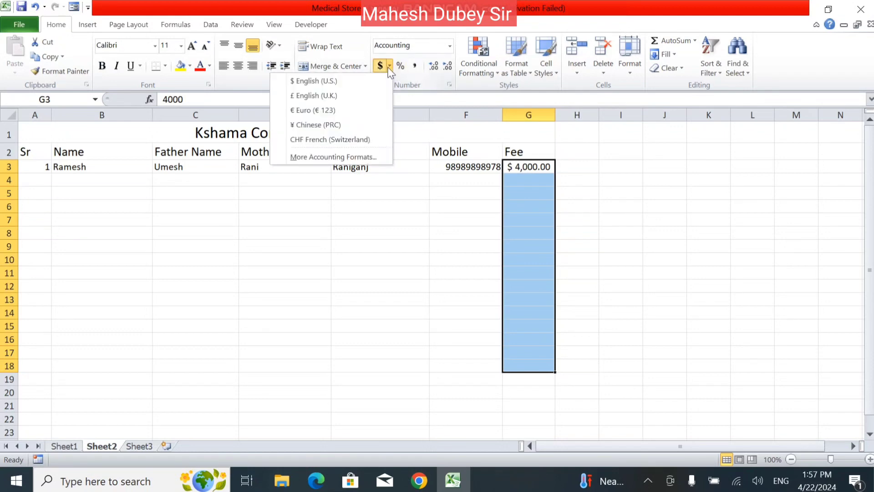
left_click(350, 139)
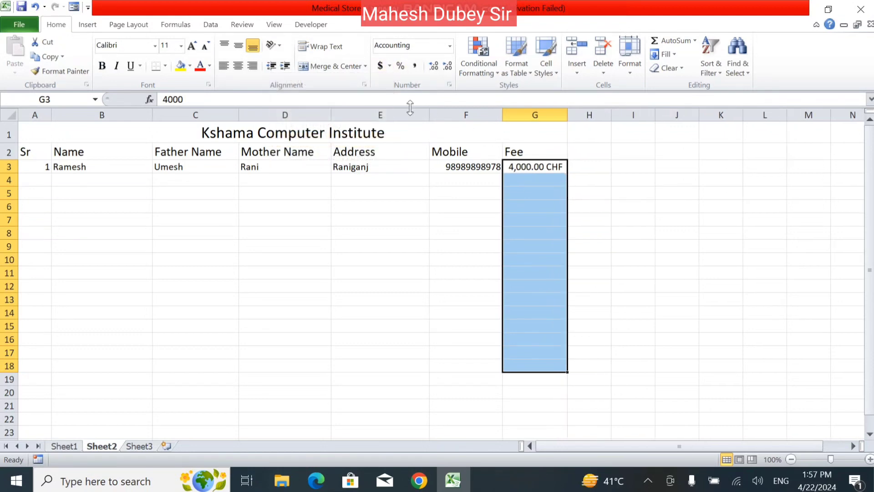
left_click(390, 66)
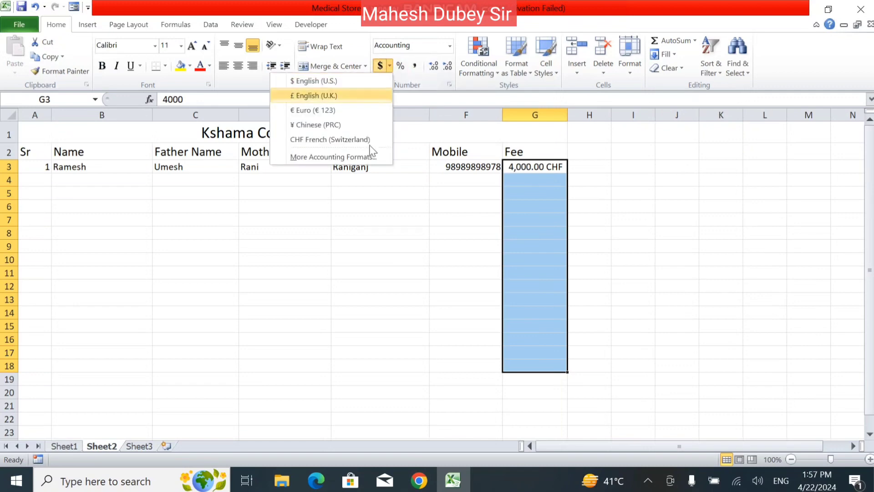
- Apply accounting format with the INR symbol to G3:G18 through More Accounting Formats
left_click(351, 157)
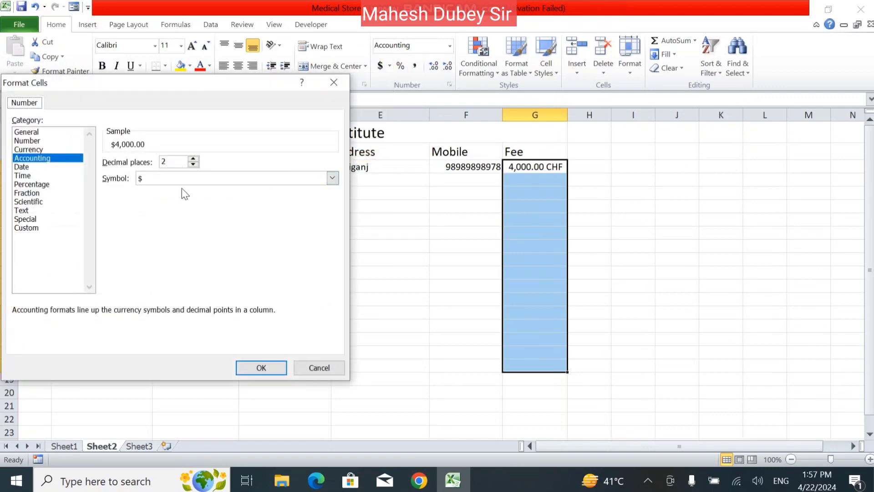
left_click(332, 178)
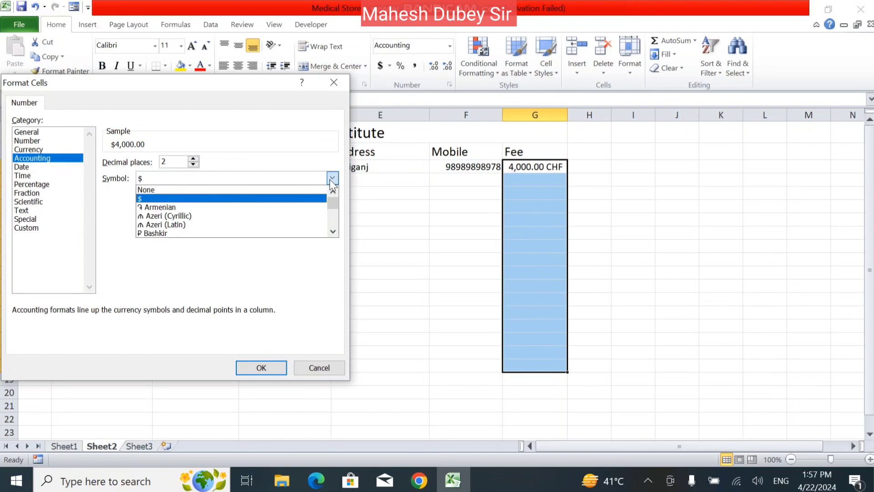
left_click_drag(334, 207, 334, 223)
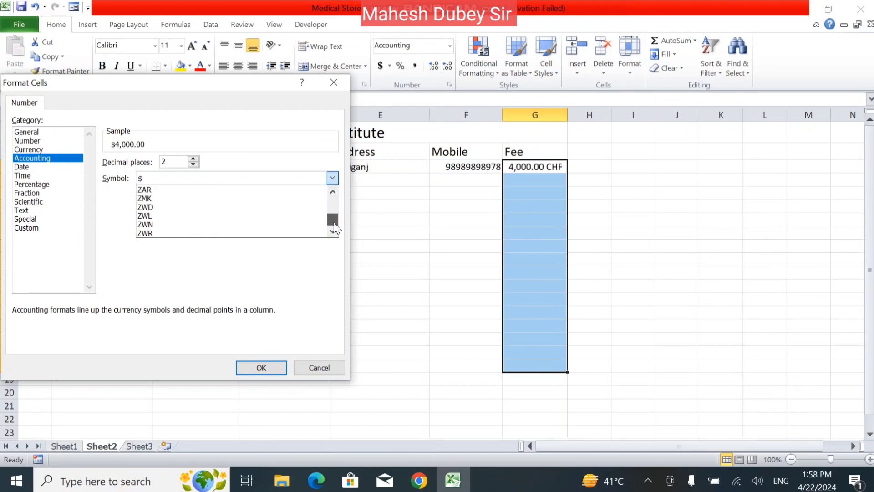
left_click(279, 216)
key("i")
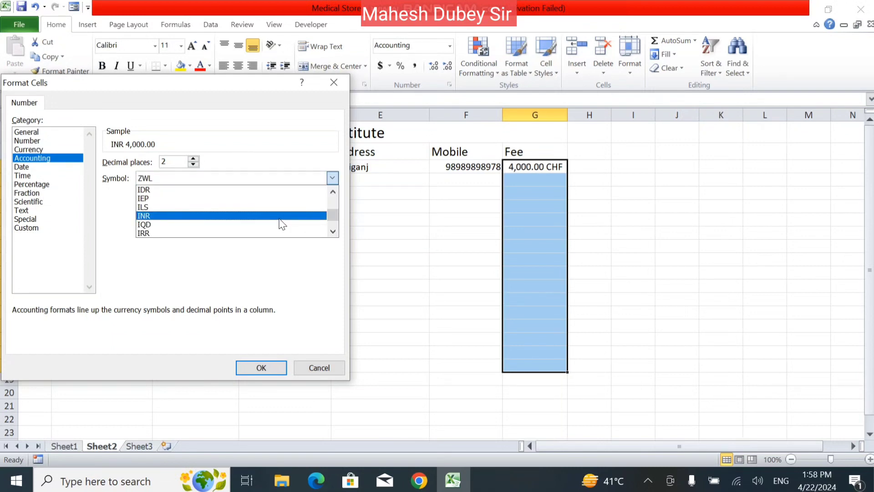
left_click(210, 217)
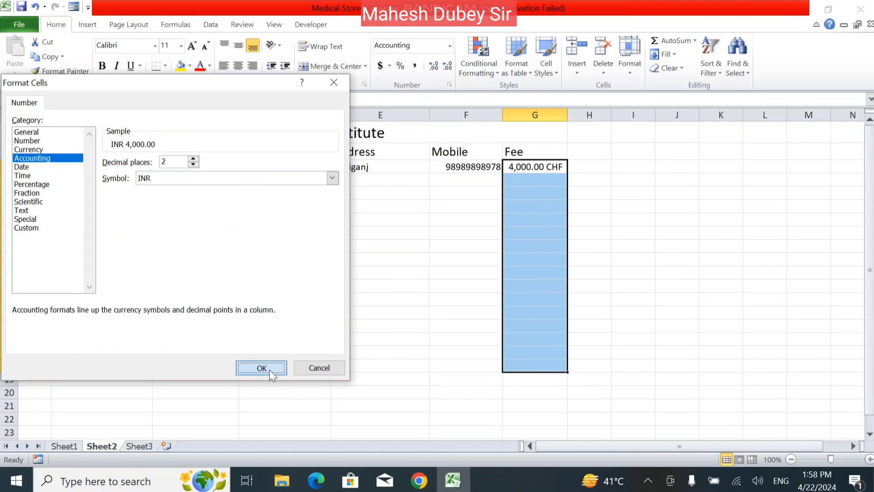
left_click(269, 369)
left_click(269, 370)
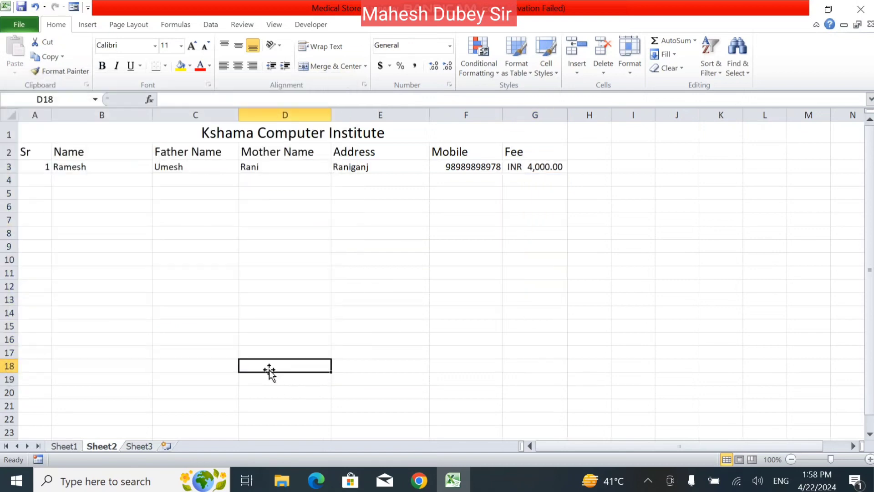
left_click(541, 172)
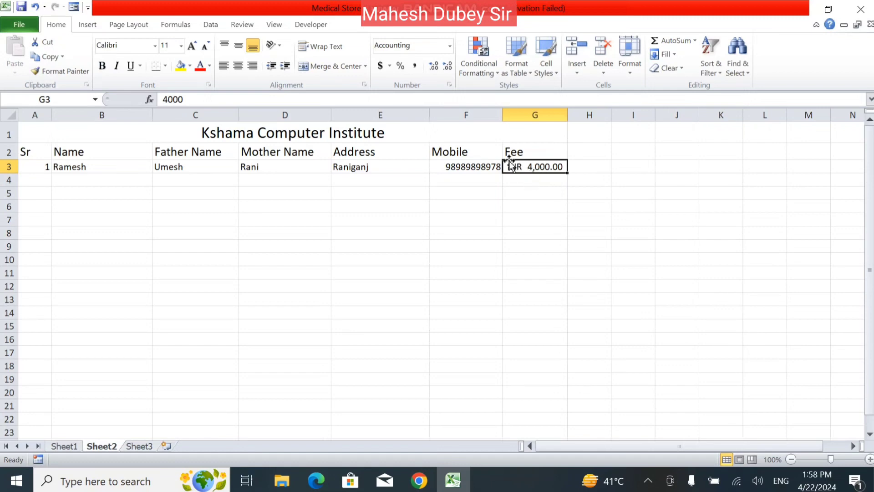
- Try General and Percentage formats on the fee in G3, then return it to General
left_click(449, 44)
left_click(402, 78)
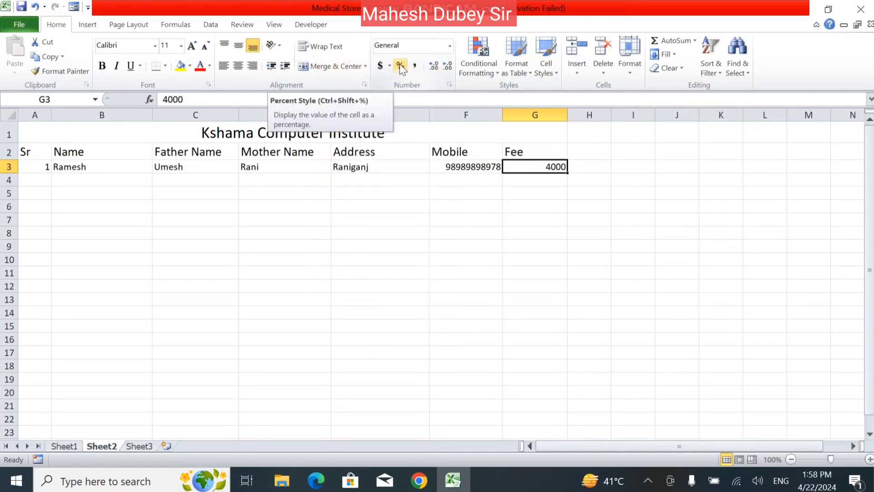
left_click(401, 68)
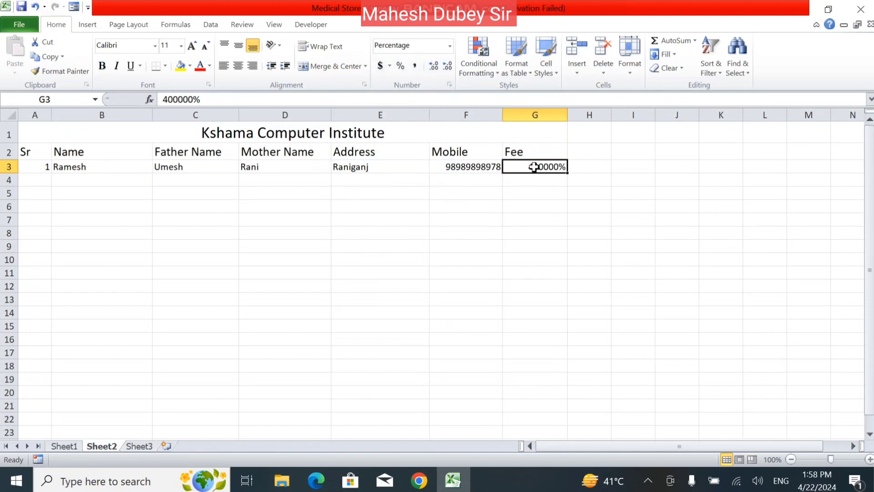
left_click(449, 45)
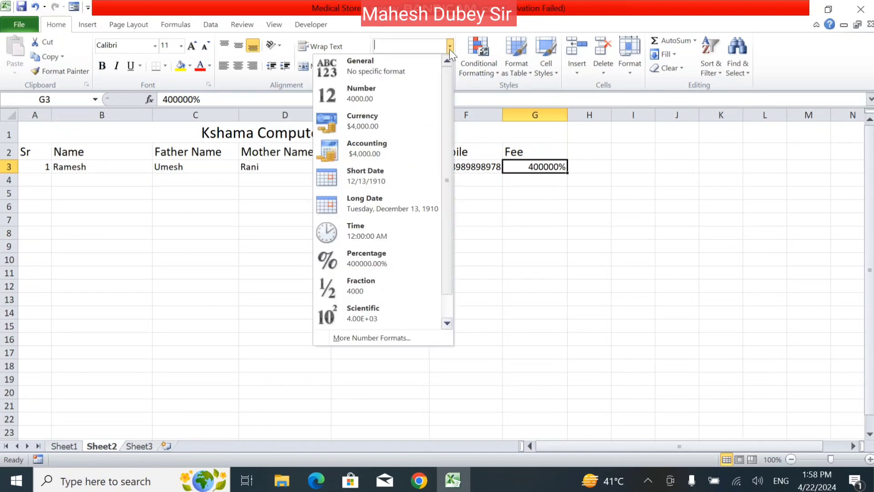
left_click(425, 61)
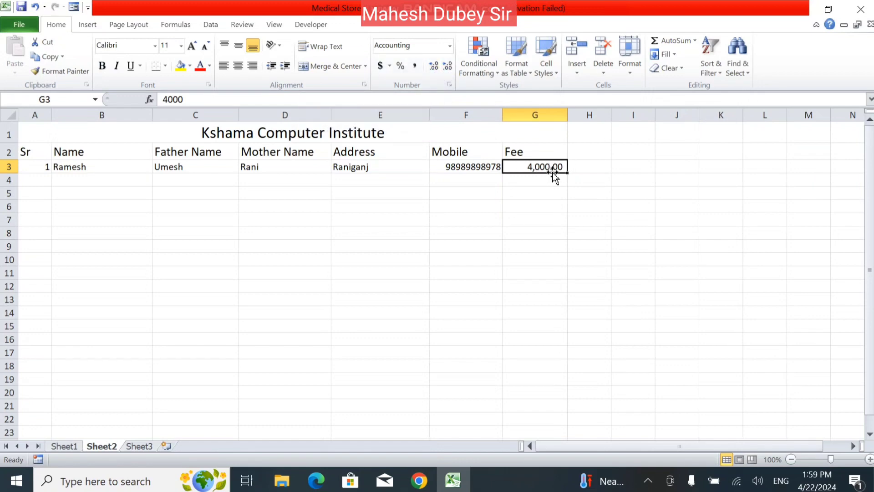
- Adjust the fee's decimal places with Increase Decimal and Decrease Decimal
left_click(438, 71)
left_click(438, 71)
left_click(438, 71)
left_click(438, 71)
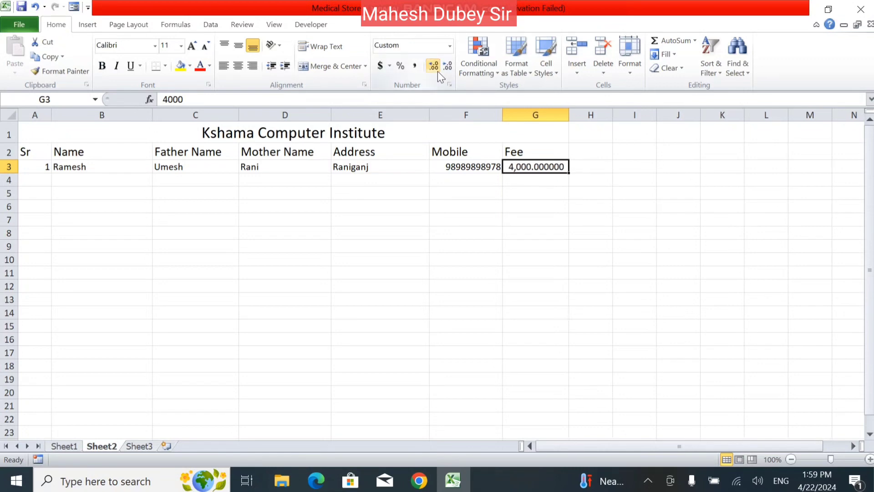
left_click(444, 71)
left_click(444, 71)
left_click(443, 71)
left_click(443, 71)
left_click(443, 71)
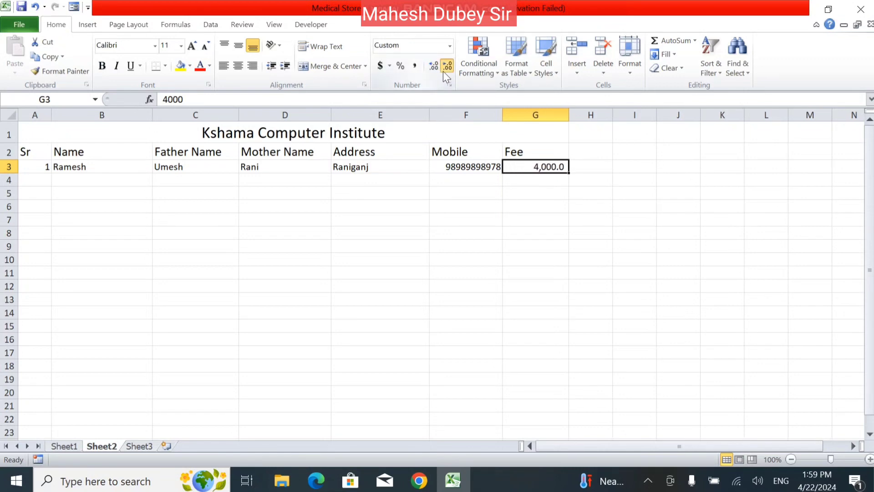
left_click(443, 71)
- Open Format Cells and preview the General through Time number categories
left_click(446, 86)
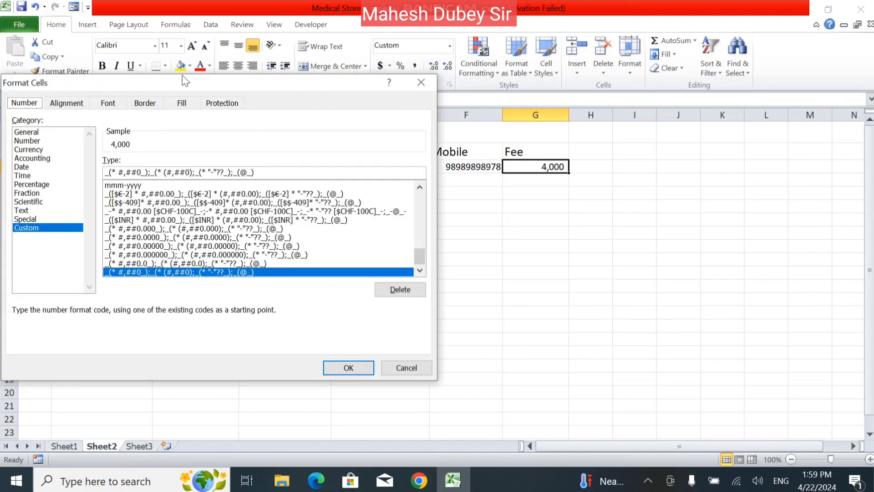
left_click_drag(184, 81, 268, 113)
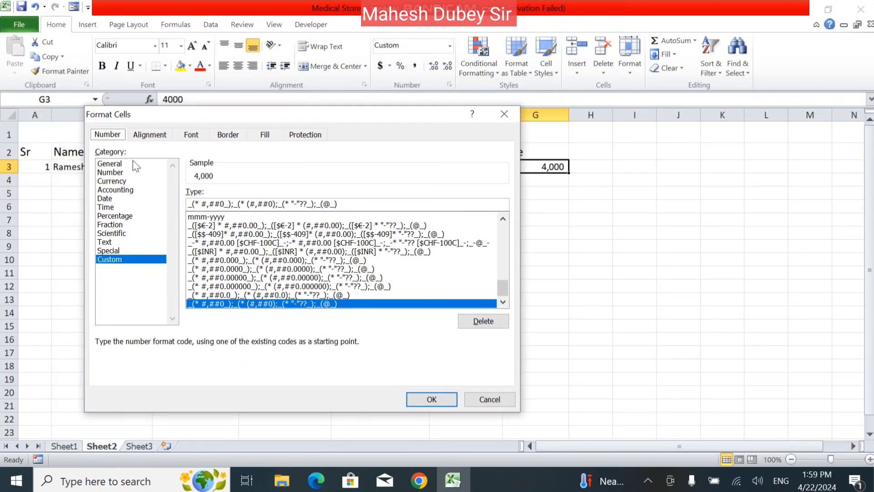
left_click(116, 165)
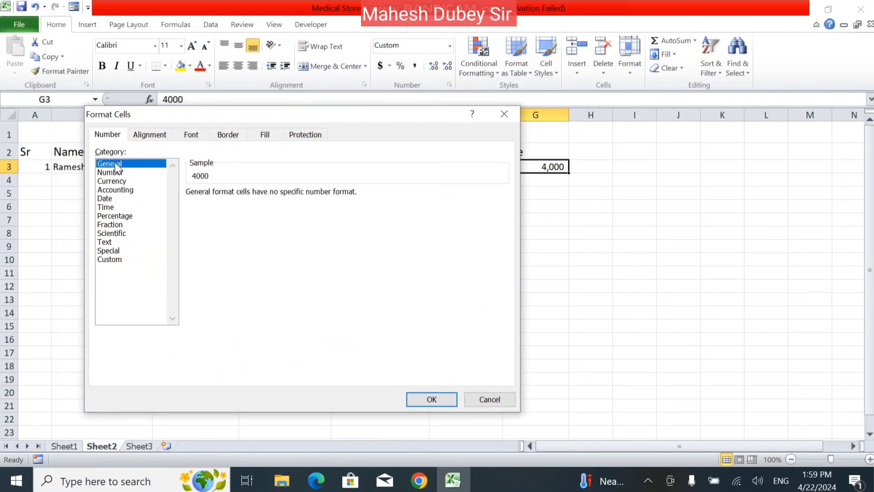
left_click(117, 172)
left_click(115, 181)
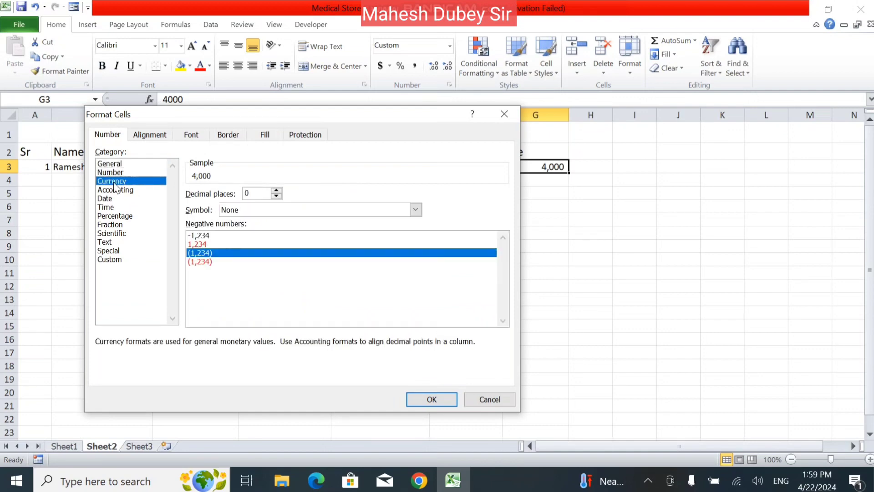
left_click(116, 189)
left_click(108, 200)
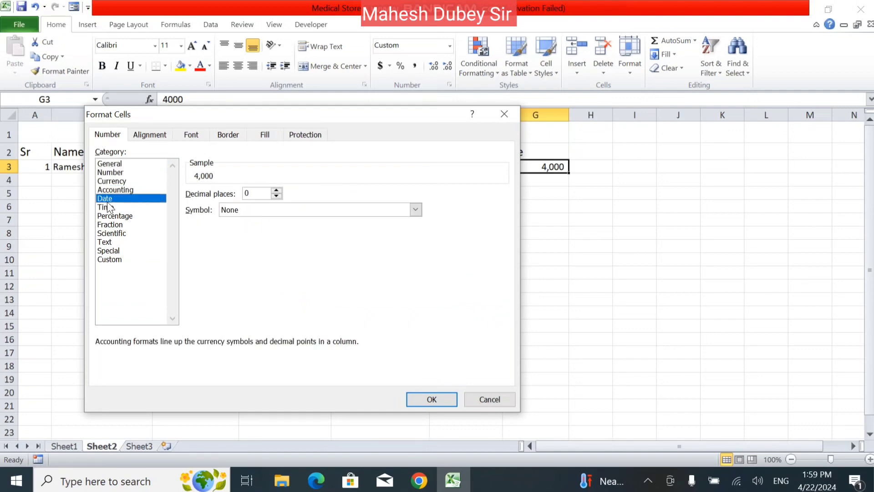
left_click(110, 207)
- Preview Fraction through Special, then apply Custom format 00000 so G3 shows 04000
left_click(117, 225)
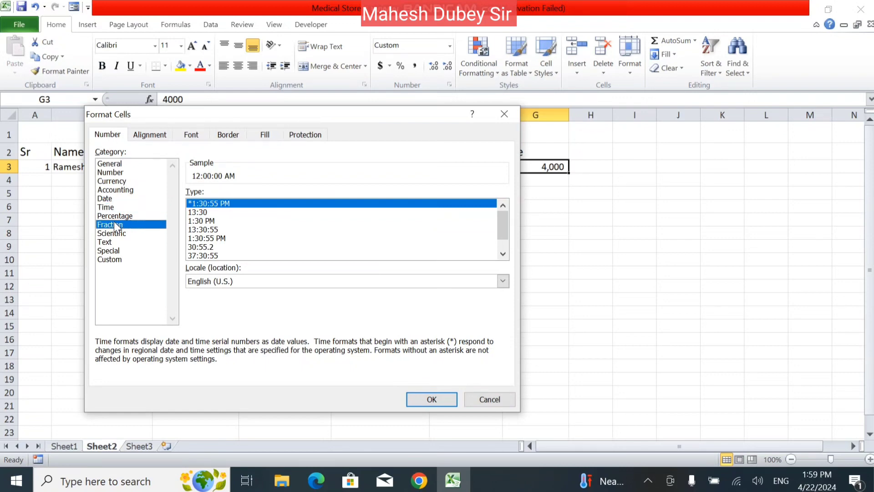
left_click(116, 216)
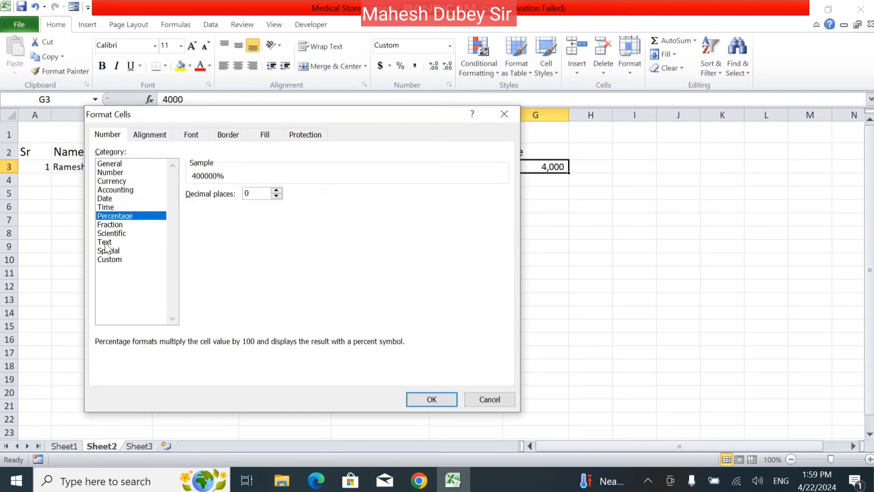
left_click(115, 234)
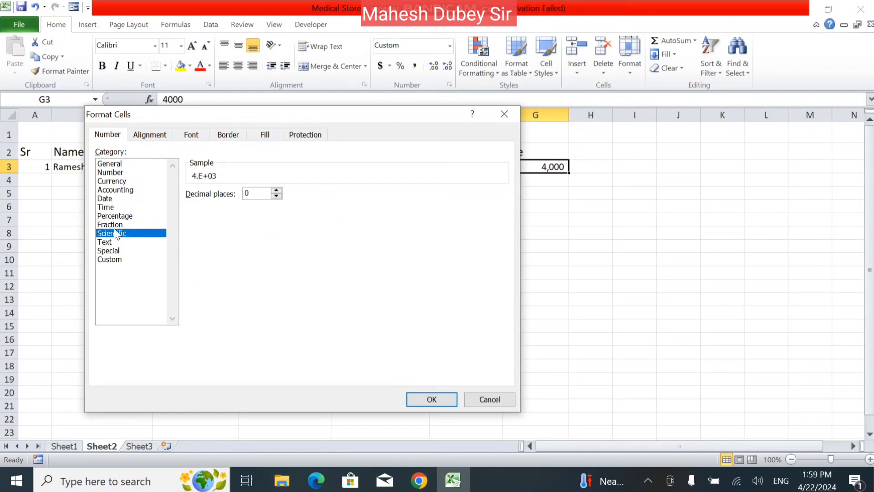
left_click(115, 227)
left_click(114, 244)
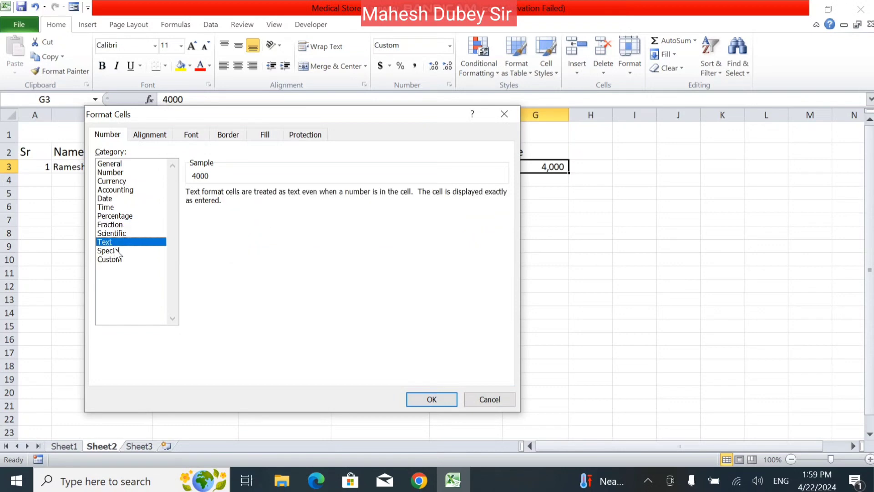
left_click(115, 251)
left_click(112, 259)
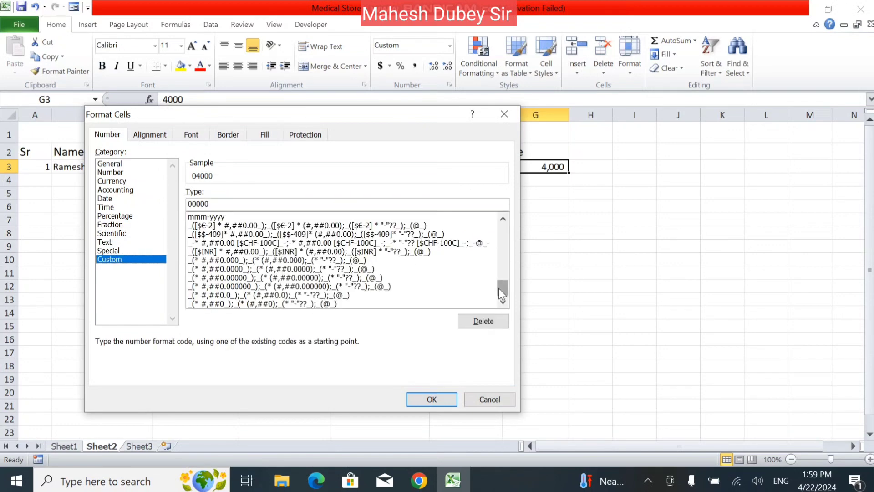
left_click_drag(498, 290, 494, 265)
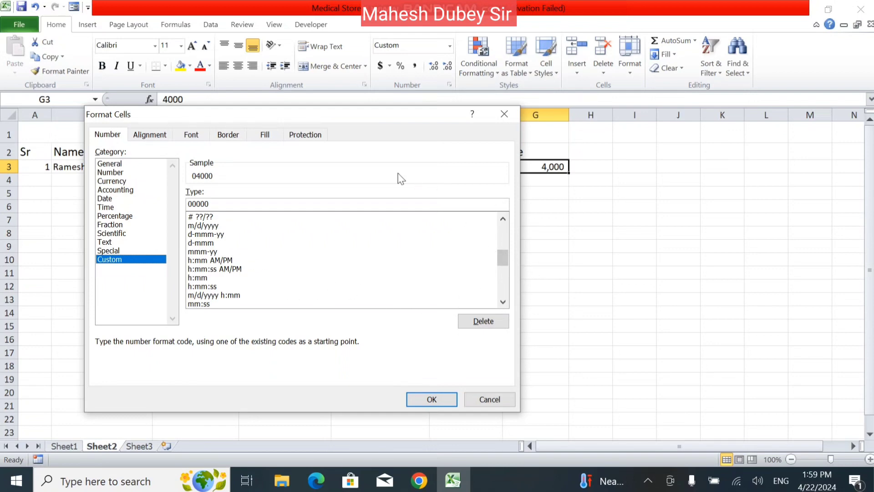
left_click(431, 398)
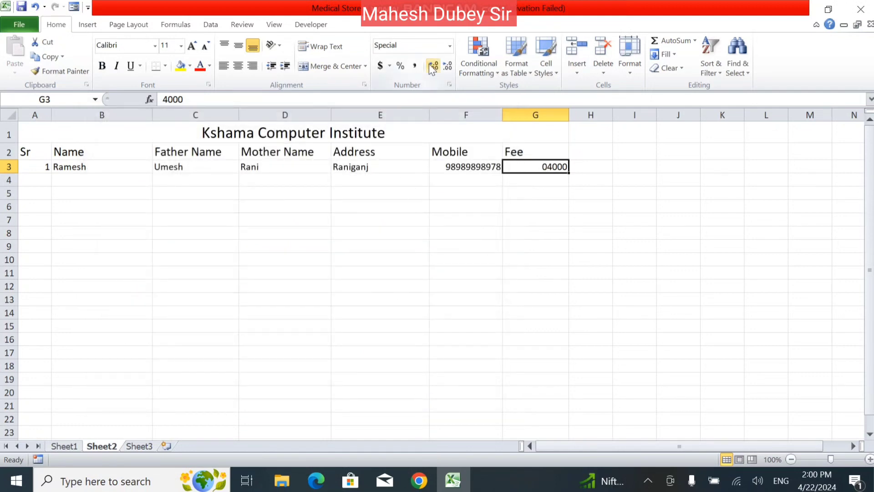
- Return G3 to General format so it shows a plain 4000, then select H2
left_click(448, 45)
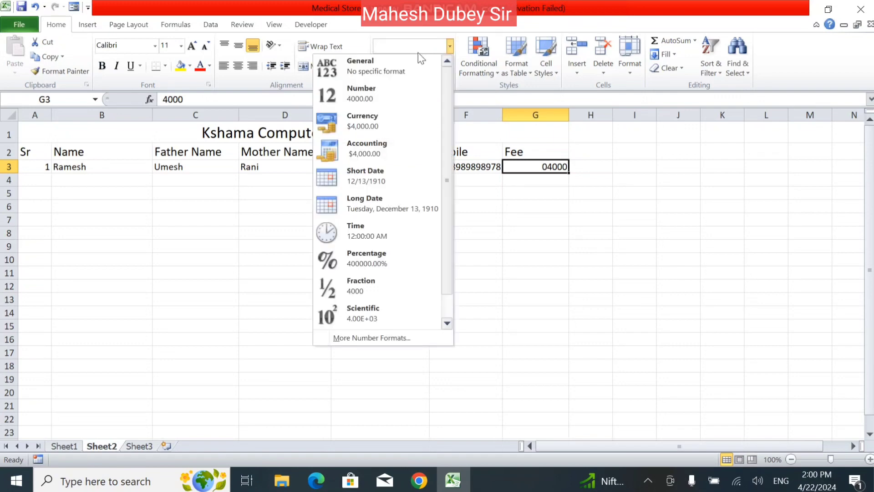
left_click(411, 66)
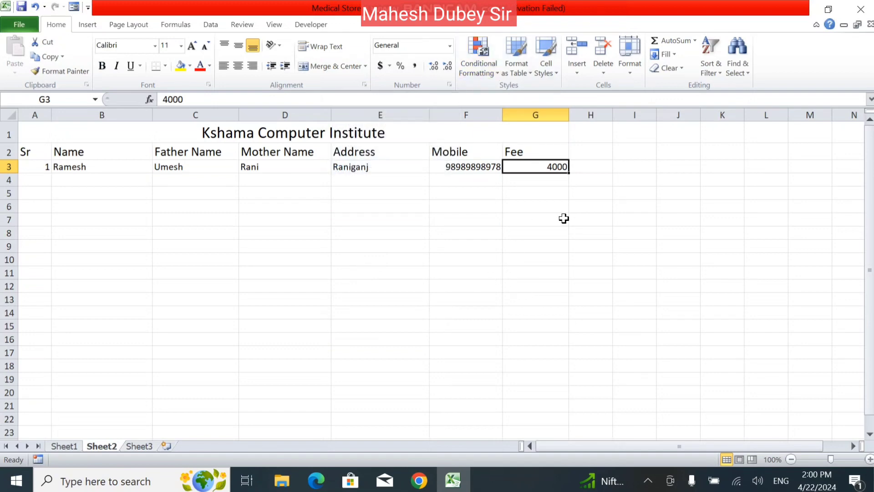
left_click(591, 154)
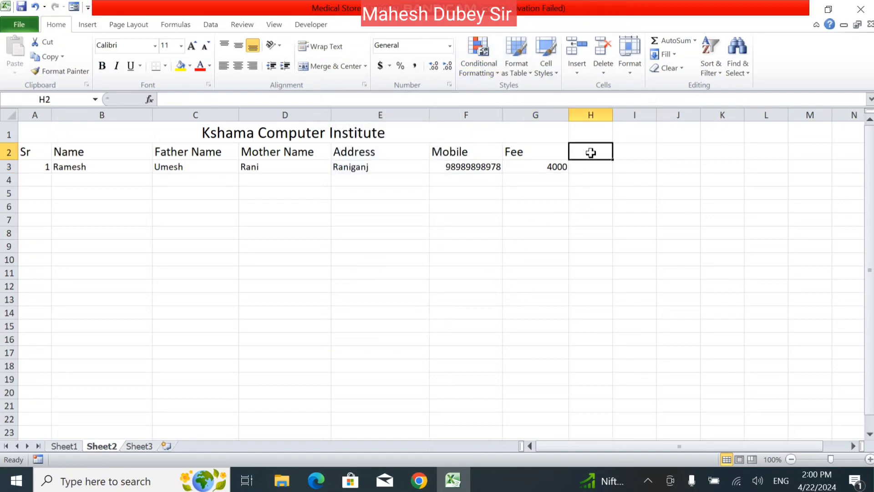
- Enter the Age header in H2 with ages 20, 25 and 30 below it
type("Age")
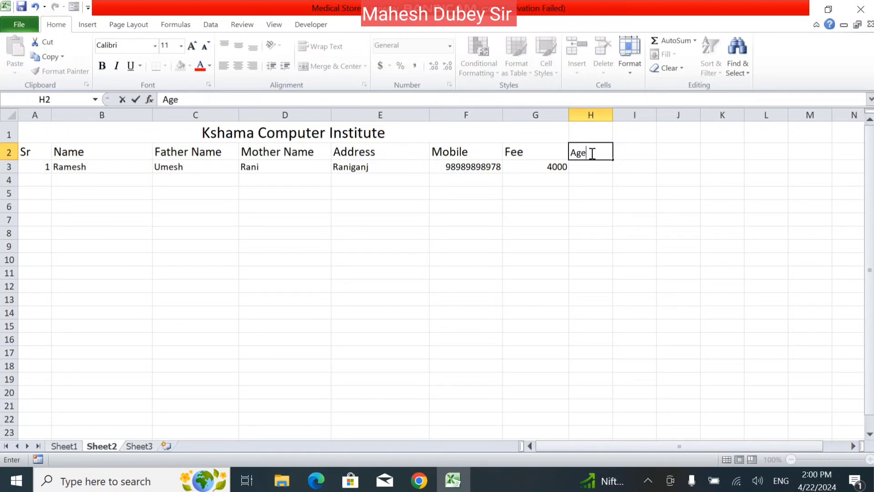
key("Return")
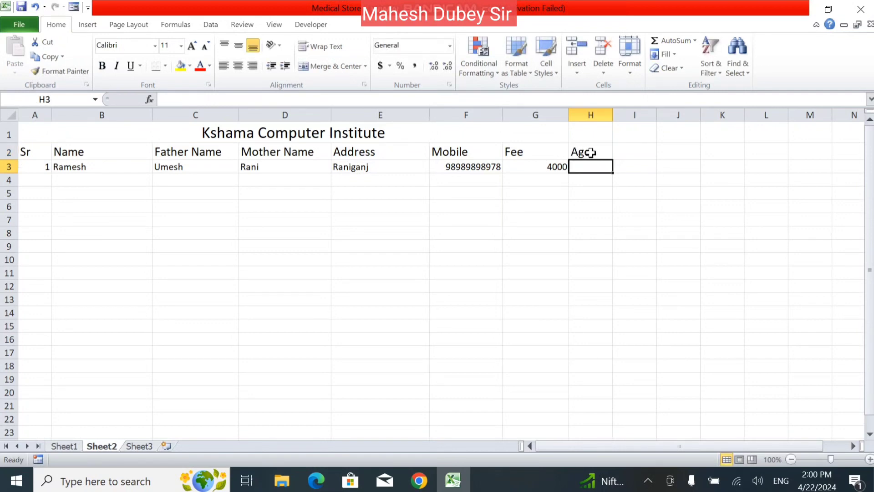
type("20")
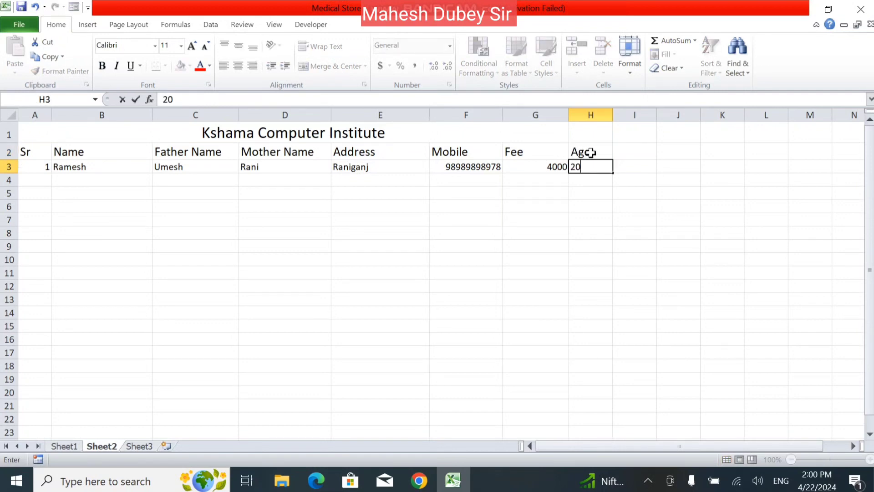
key("Return")
type("25")
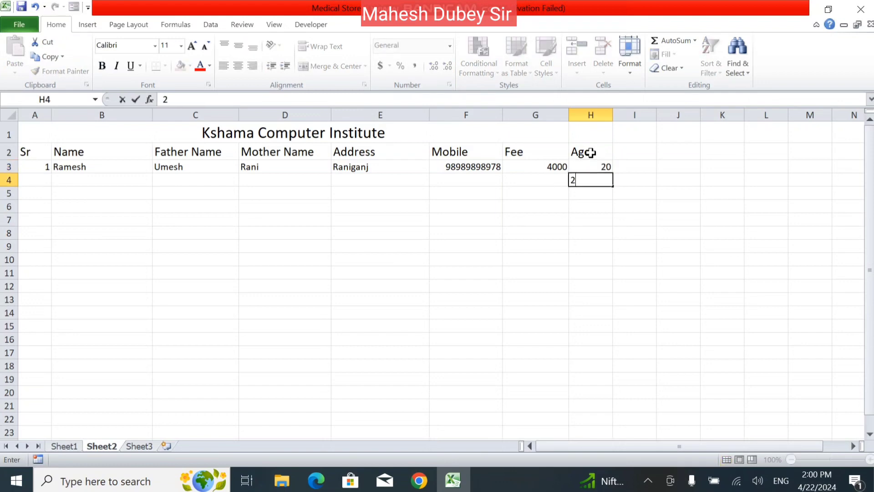
key("Return")
type("3")
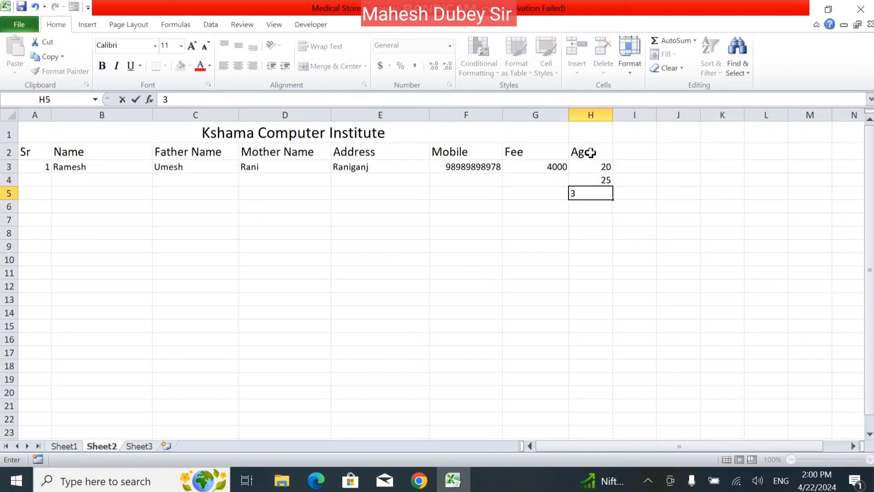
type("0")
key("Return")
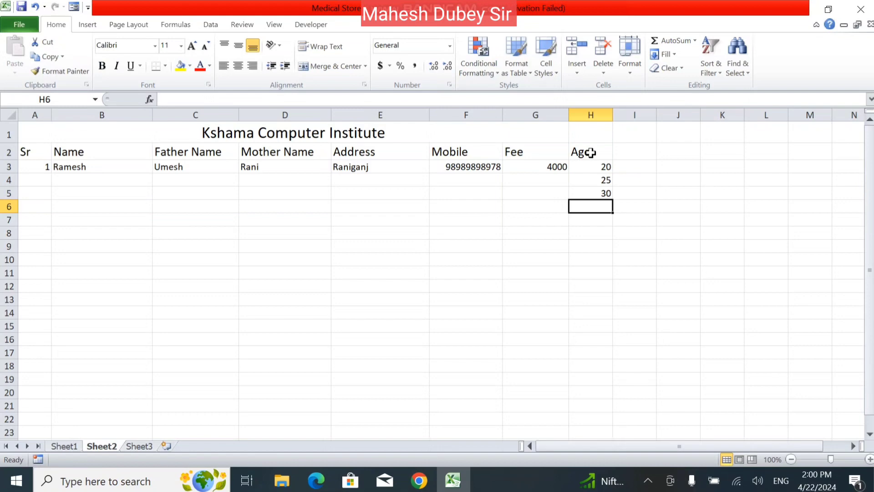
- Enter the remaining ages 21, 20, 19, 18 in H6:H9 and select H3:H9
type("21")
key("Return")
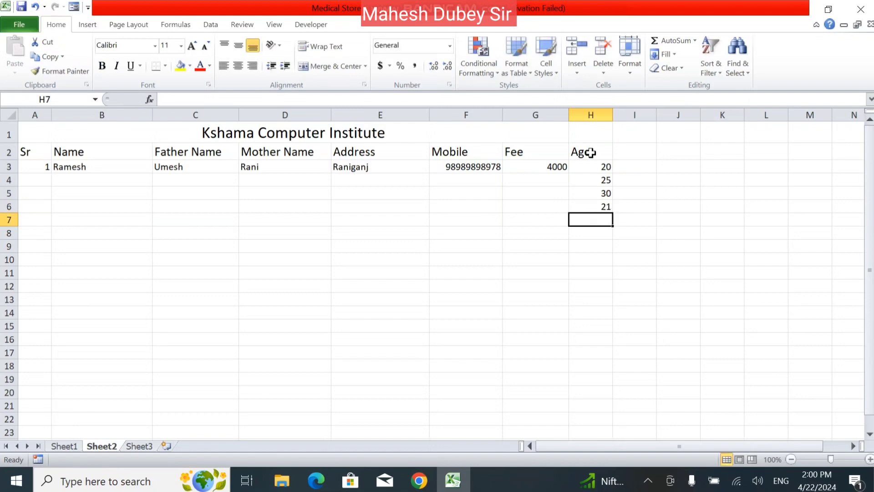
type("20")
key("Return")
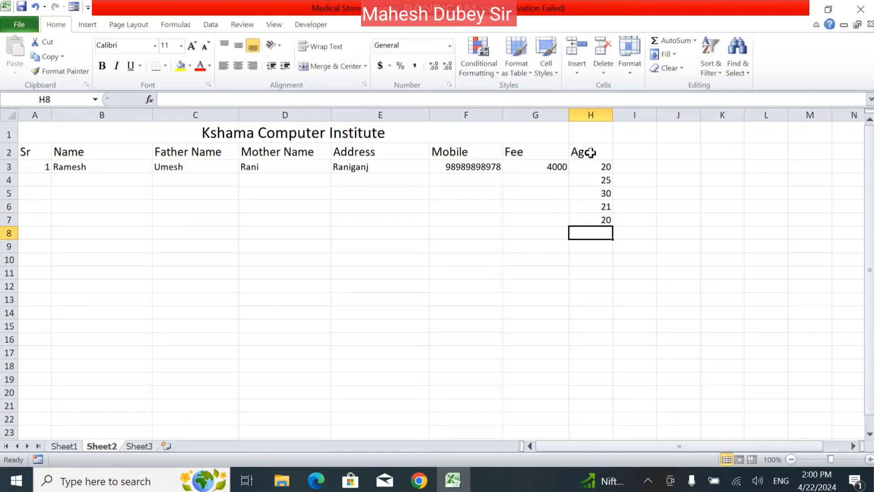
type("19")
key("Return")
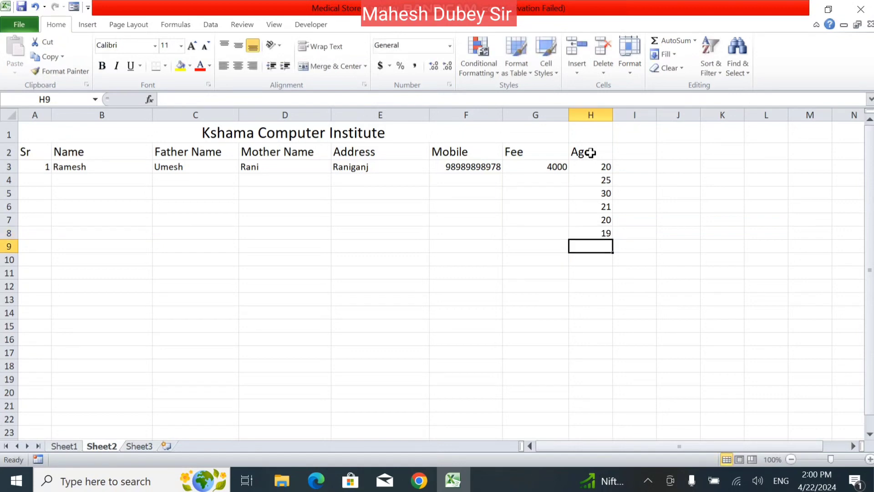
type("18")
key("Return")
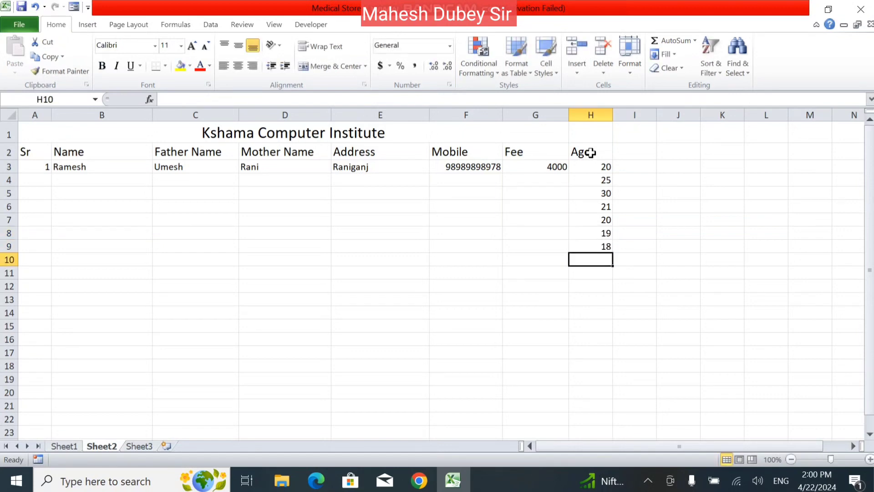
left_click_drag(593, 166, 595, 243)
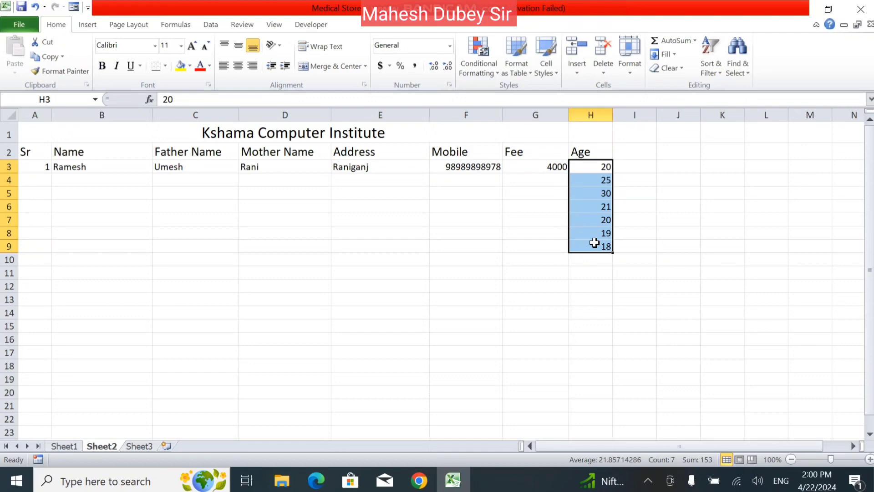
- Add a Greater Than 22 rule with Light Red Fill with Dark Red Text to H3:H9
left_click(476, 67)
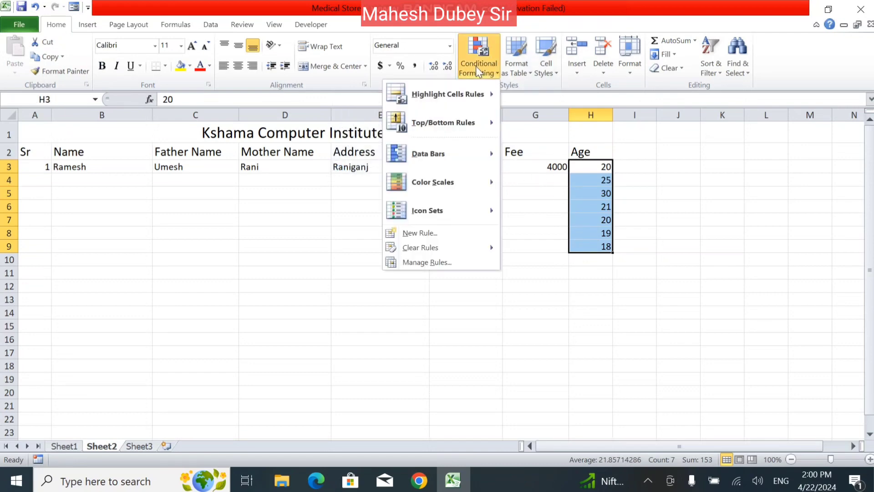
mouse_move(419, 97)
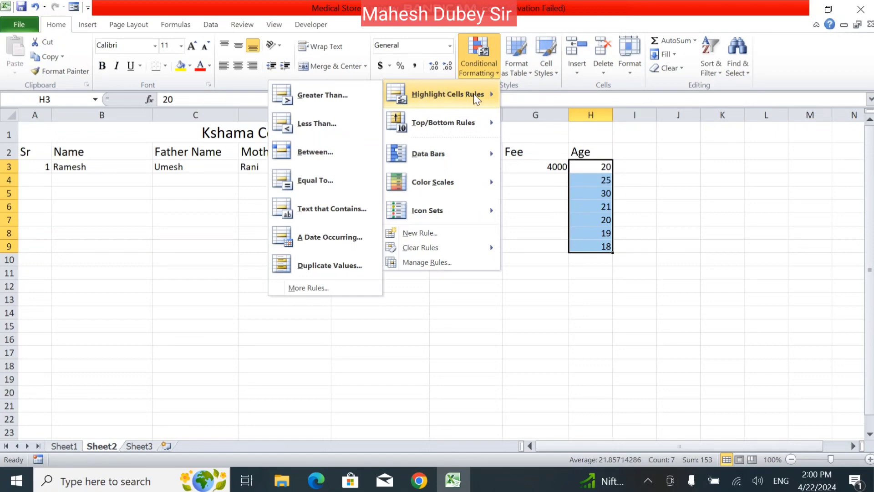
left_click(287, 97)
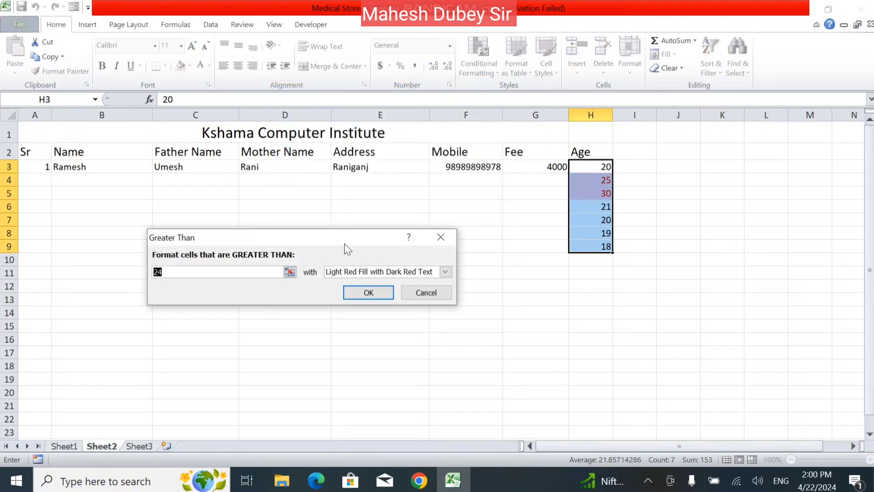
left_click_drag(332, 237, 456, 296)
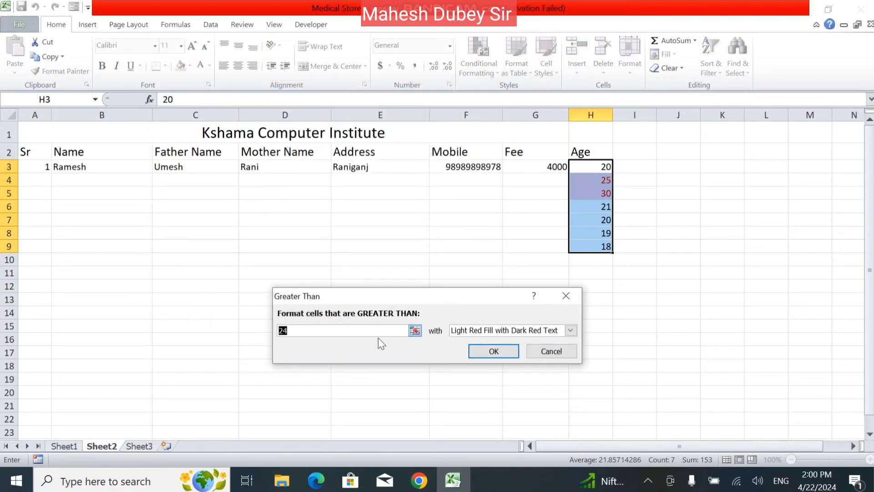
key("BackSpace")
type("22")
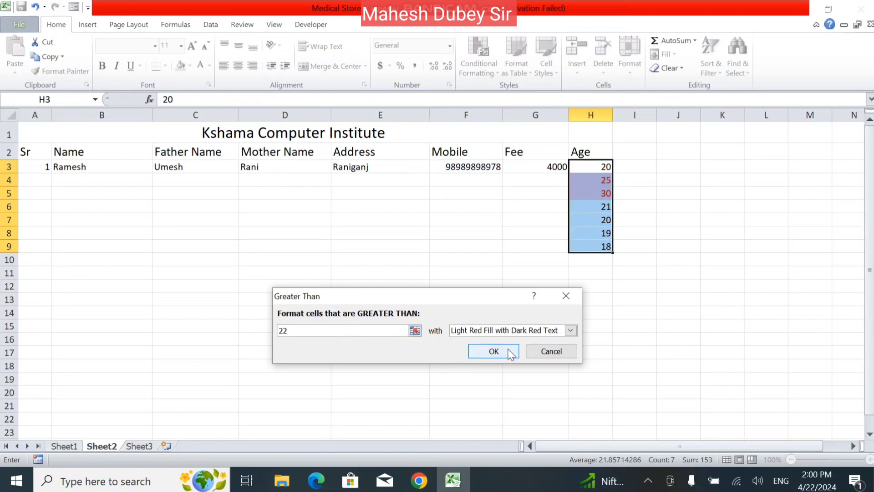
left_click(494, 351)
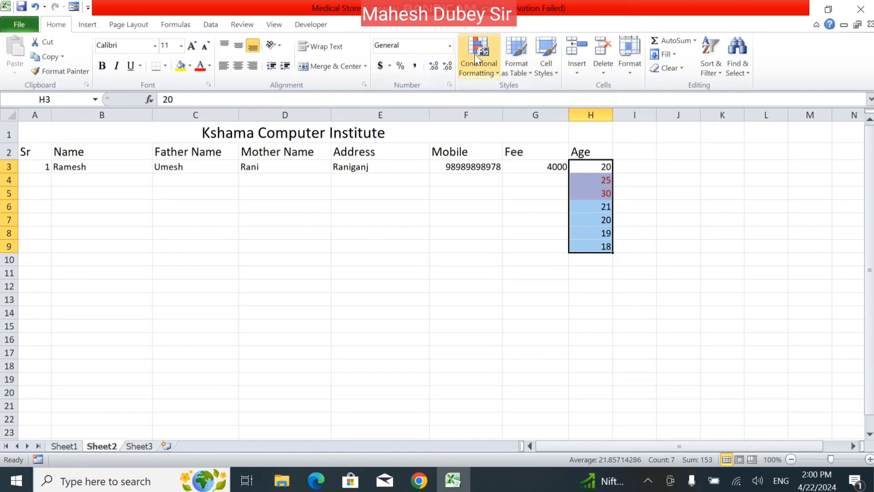
- Add a Less Than 19 highlight rule with light red fill to the ages
left_click(490, 70)
mouse_move(457, 95)
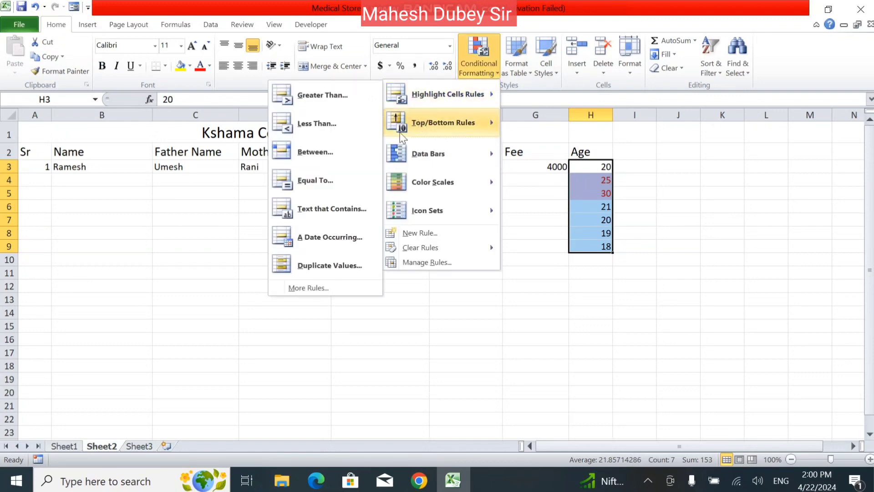
left_click(332, 128)
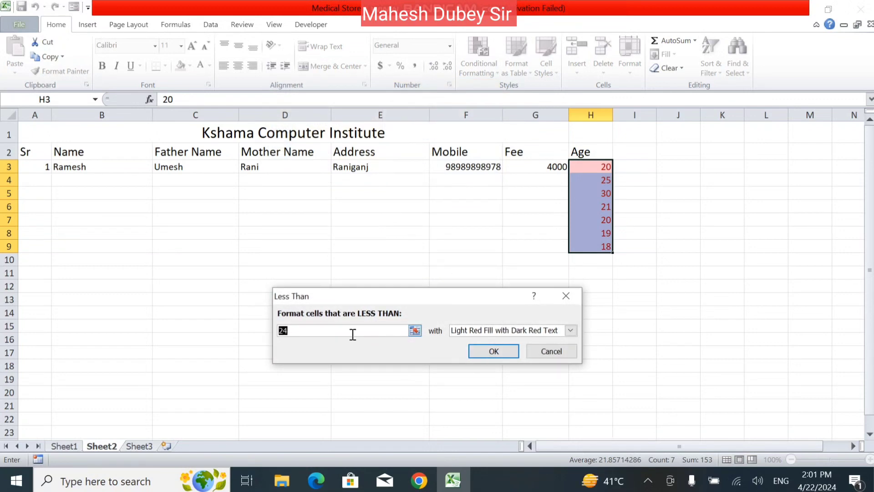
type("19")
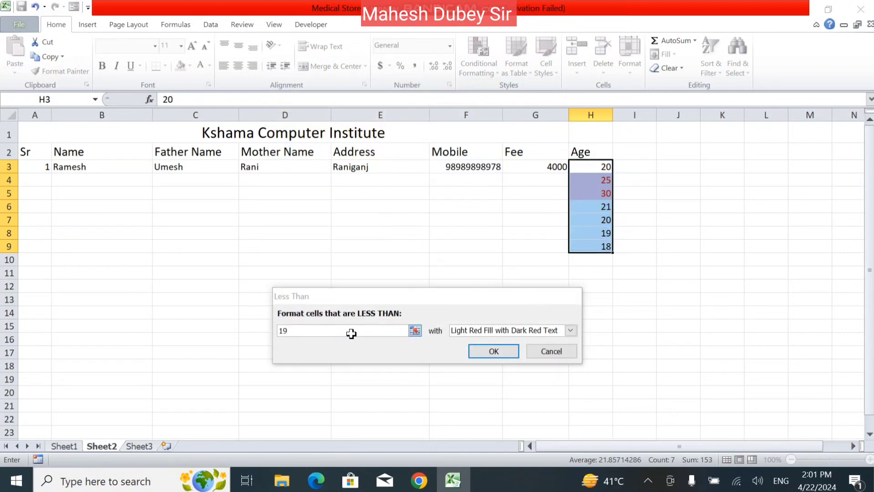
key("Return")
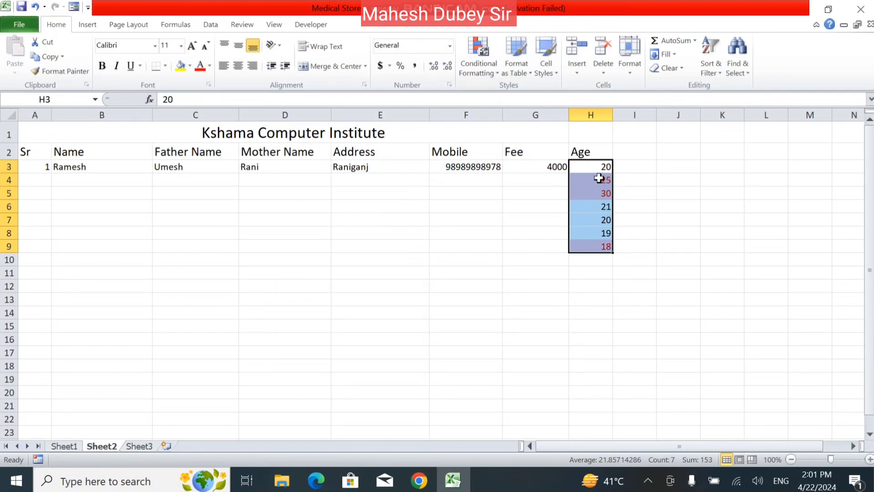
- Clear the conditional formatting rules from the selected Age cells H3:H9
left_click(491, 64)
mouse_move(441, 248)
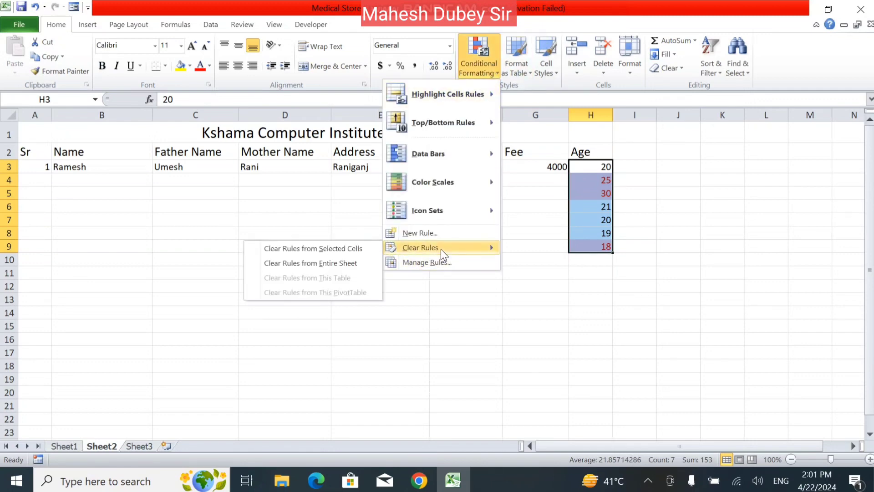
left_click(319, 252)
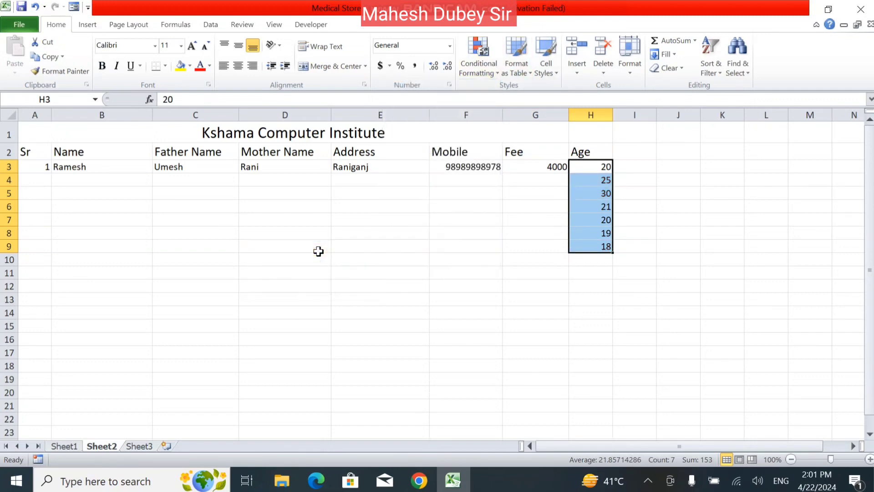
- Browse the Conditional Formatting menu options and close it without applying anything
left_click(476, 75)
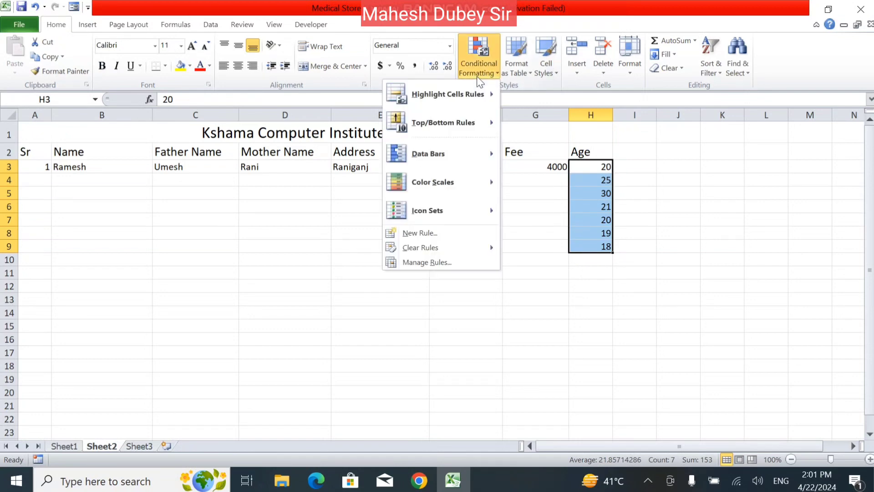
mouse_move(455, 94)
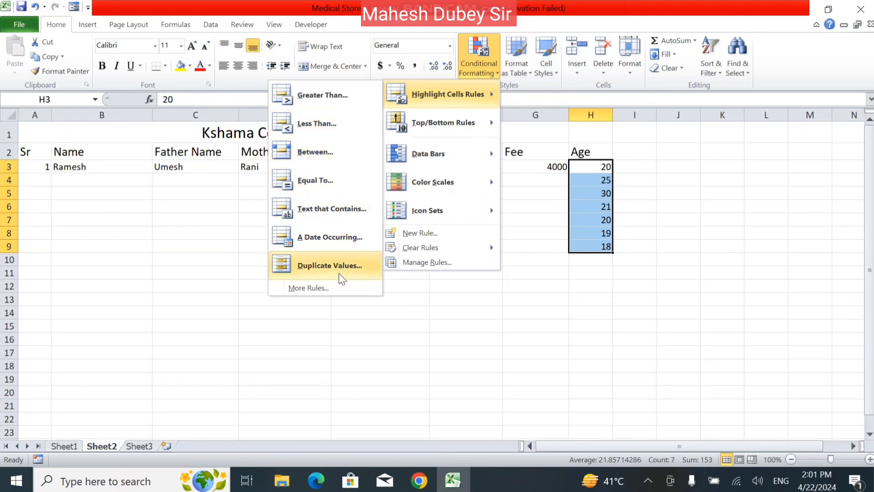
mouse_move(441, 122)
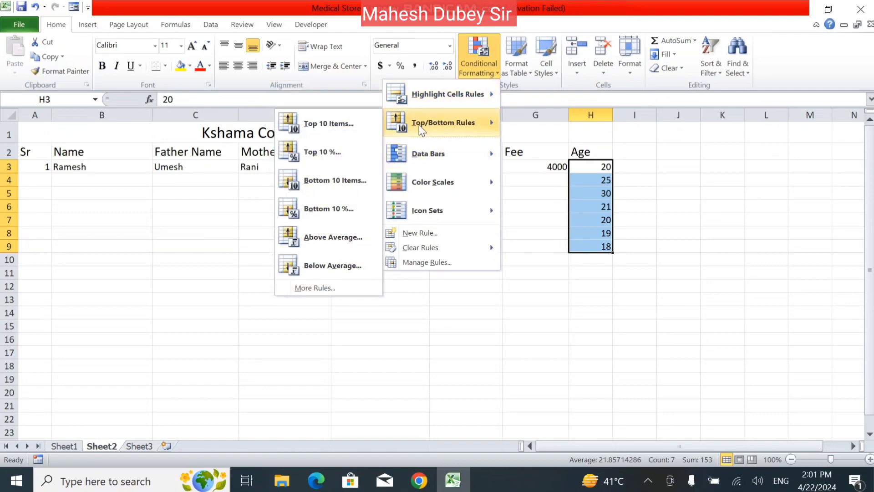
mouse_move(450, 164)
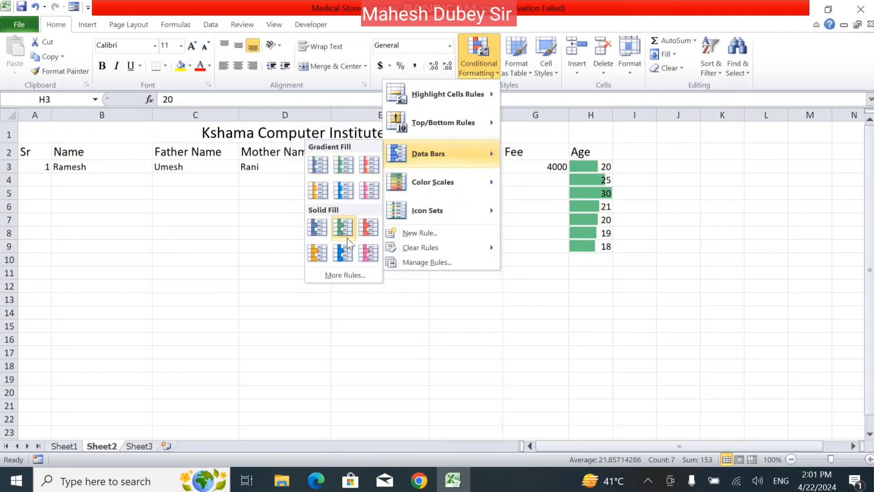
mouse_move(473, 201)
key("Escape")
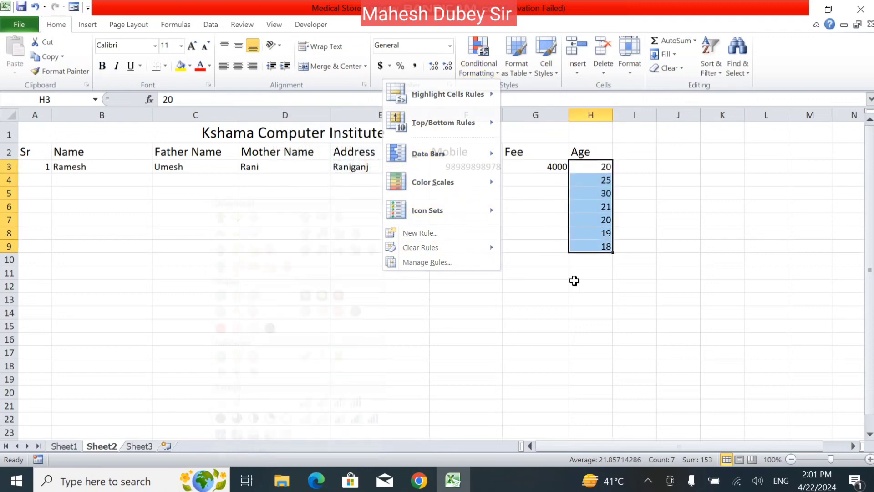
key("Escape")
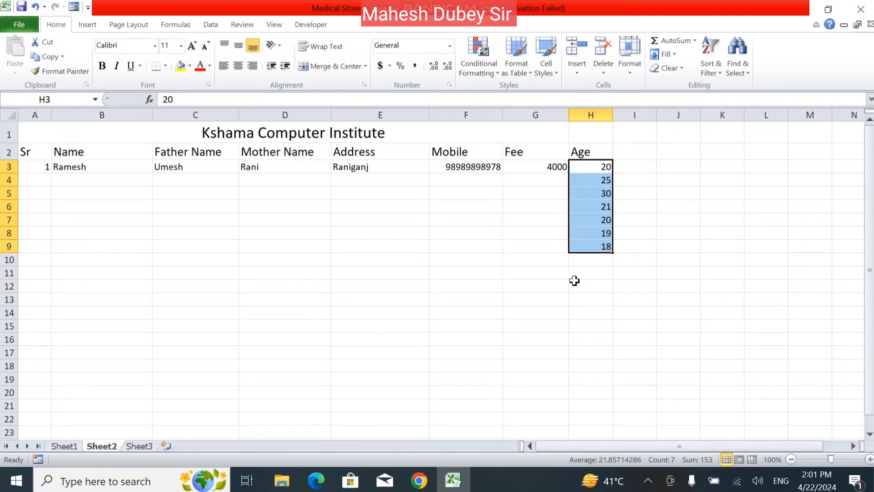